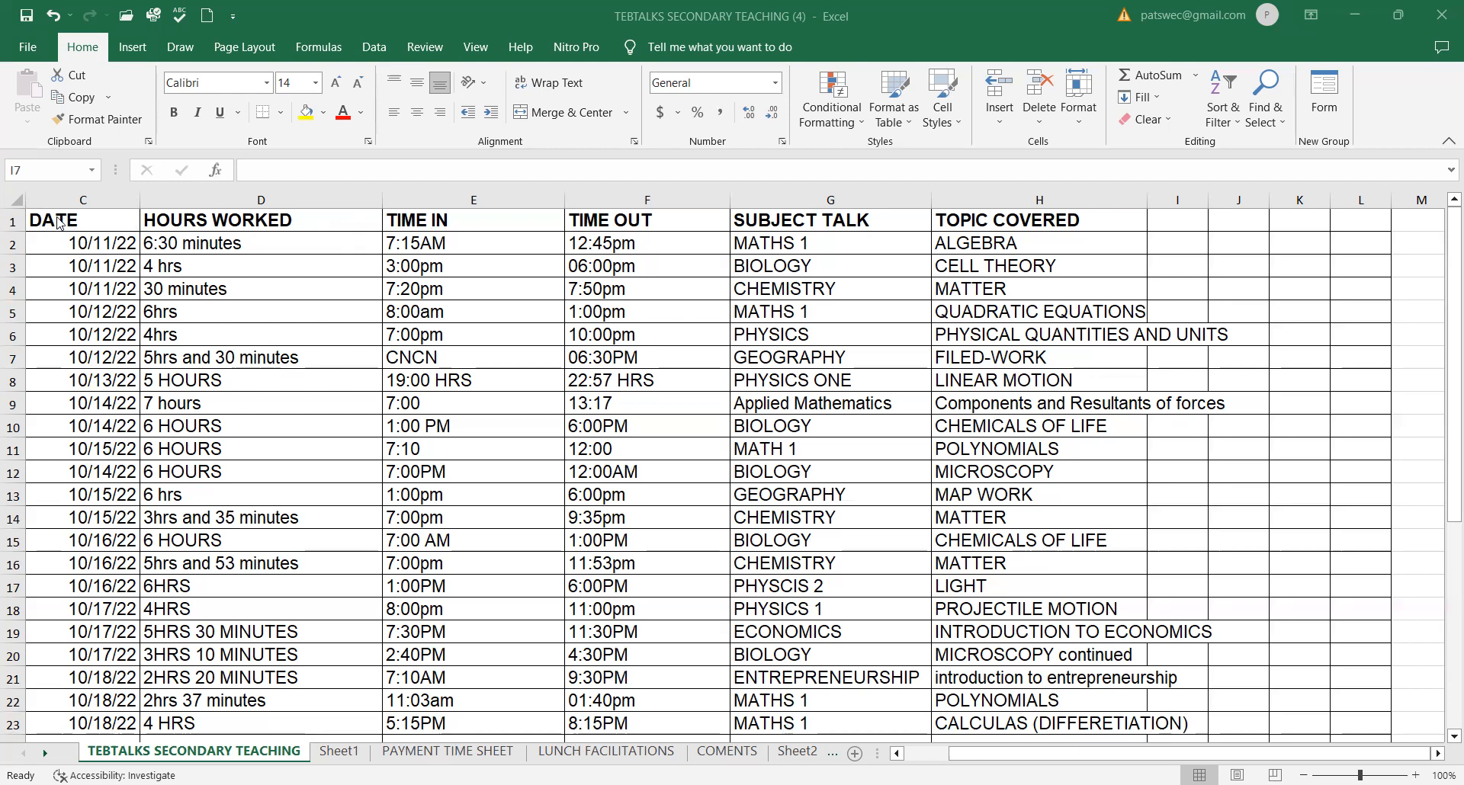
Step: Review the timesheet's header cells from DATE through TOPIC COVERED
click(57, 220)
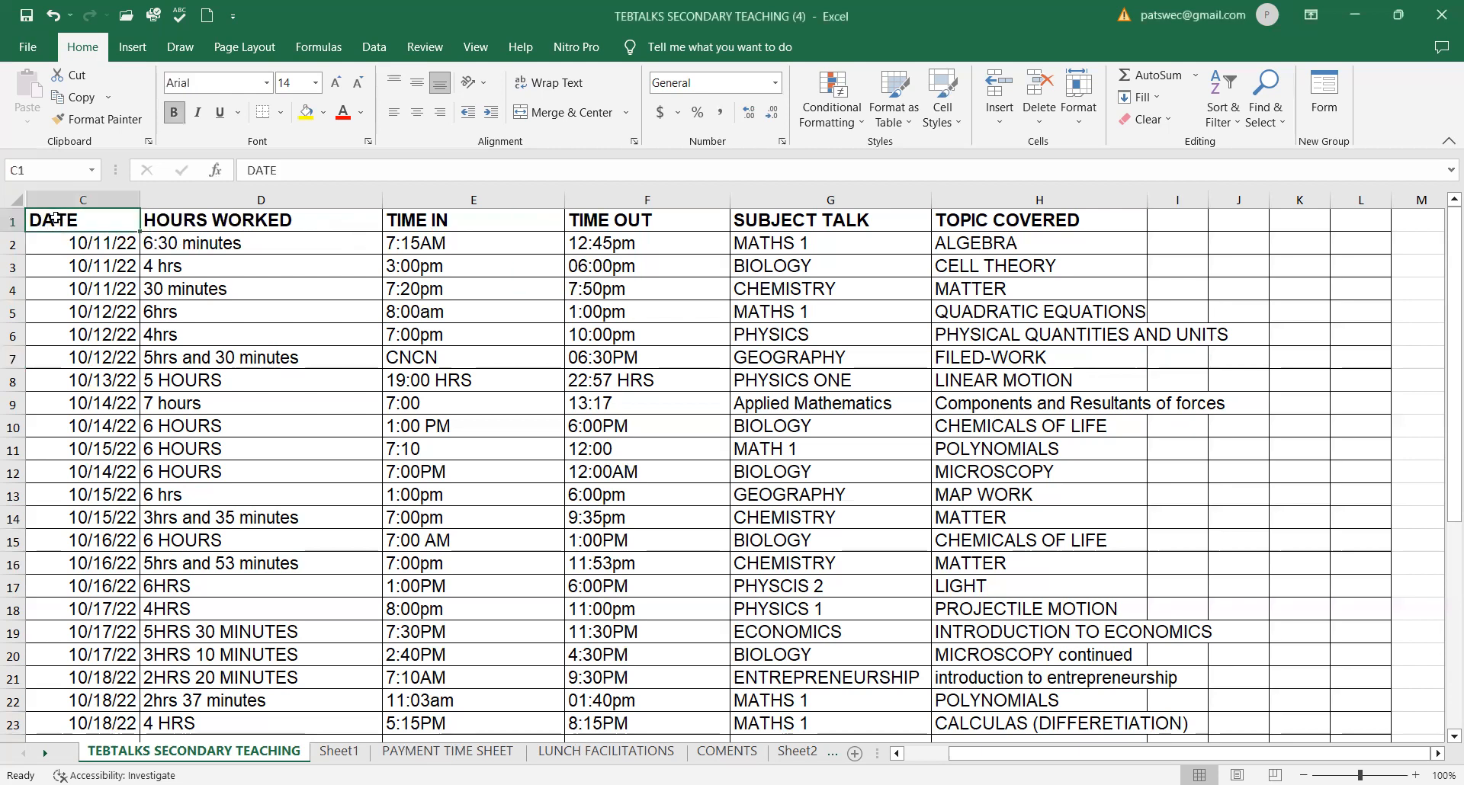
click(203, 220)
click(430, 221)
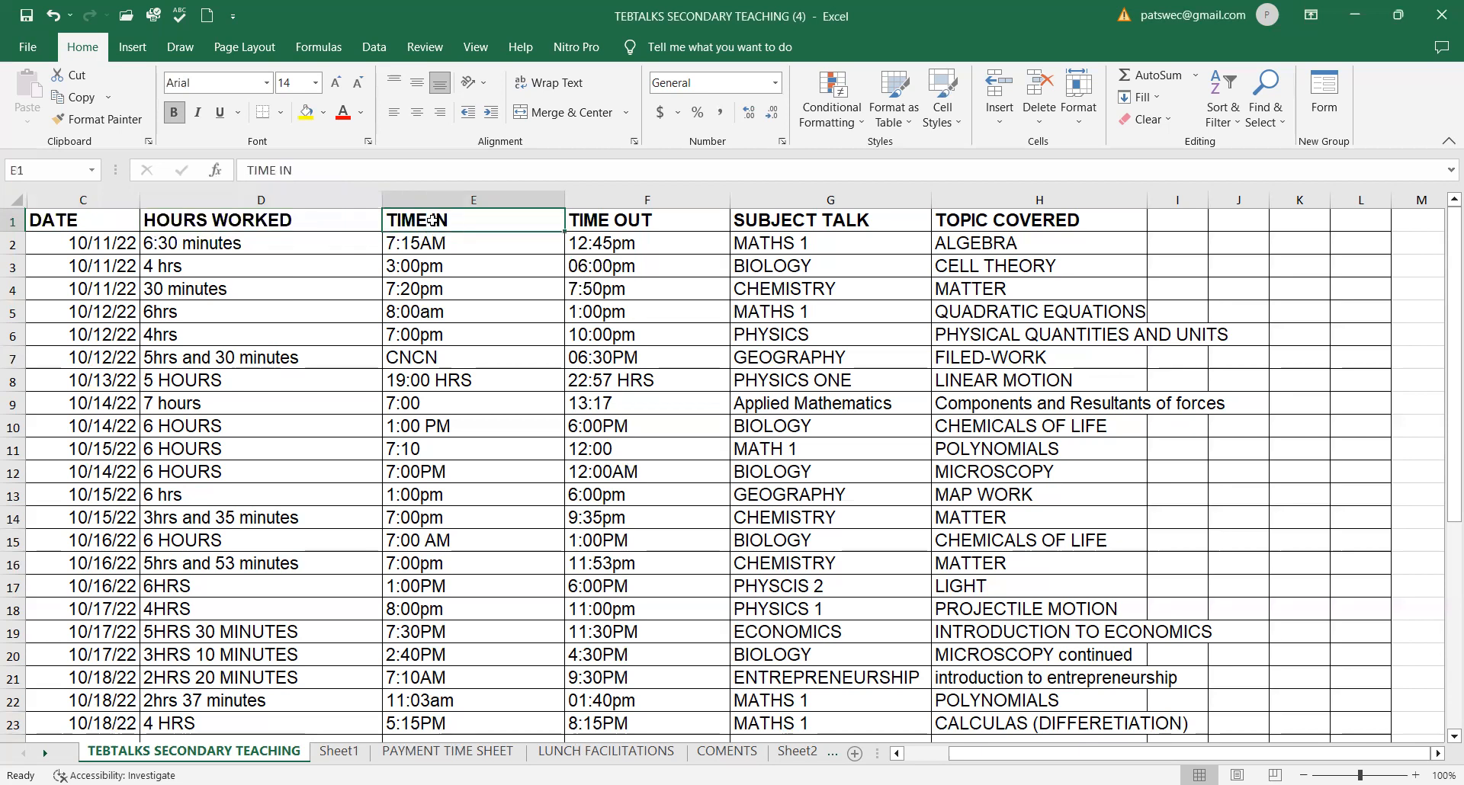
click(629, 222)
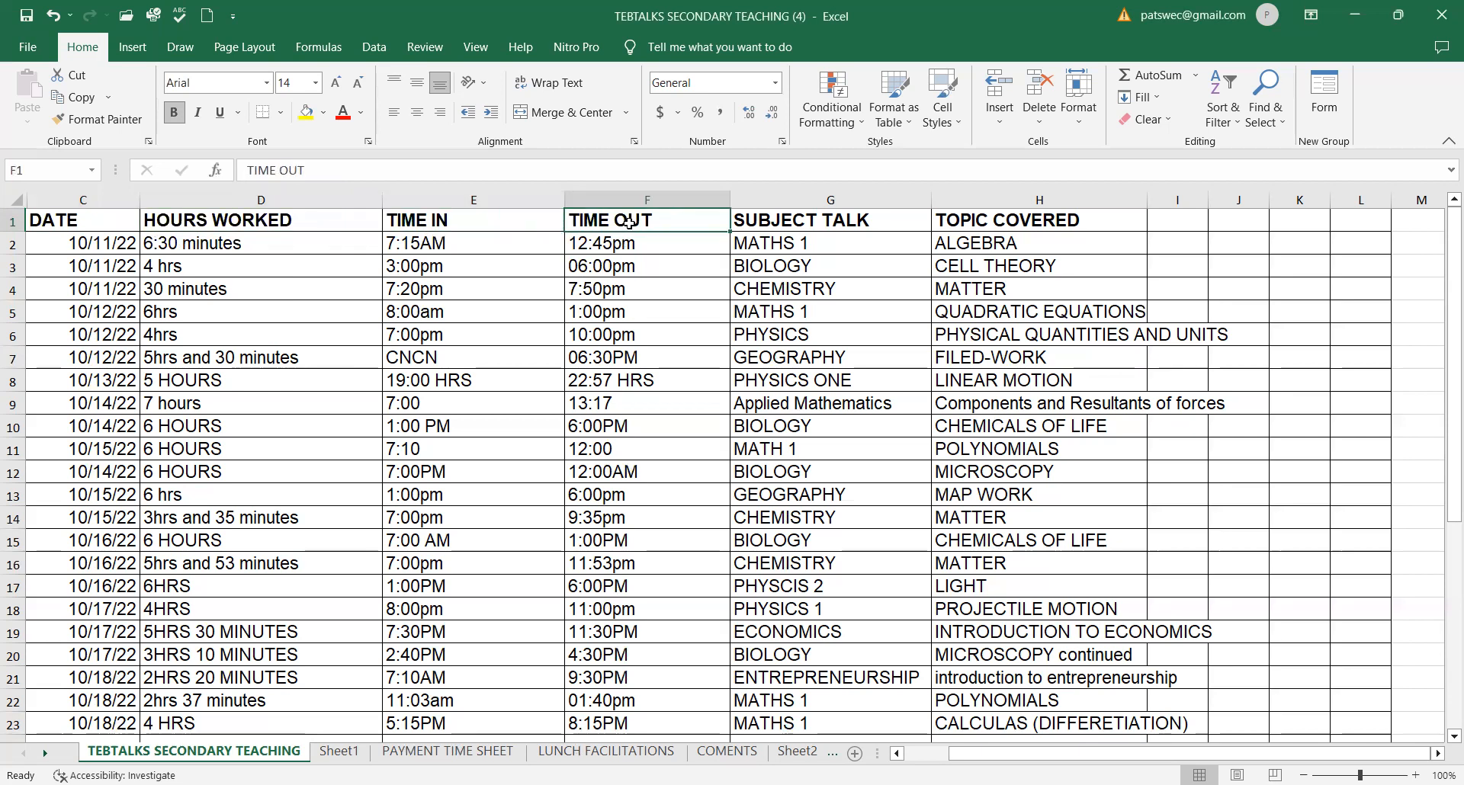
click(804, 219)
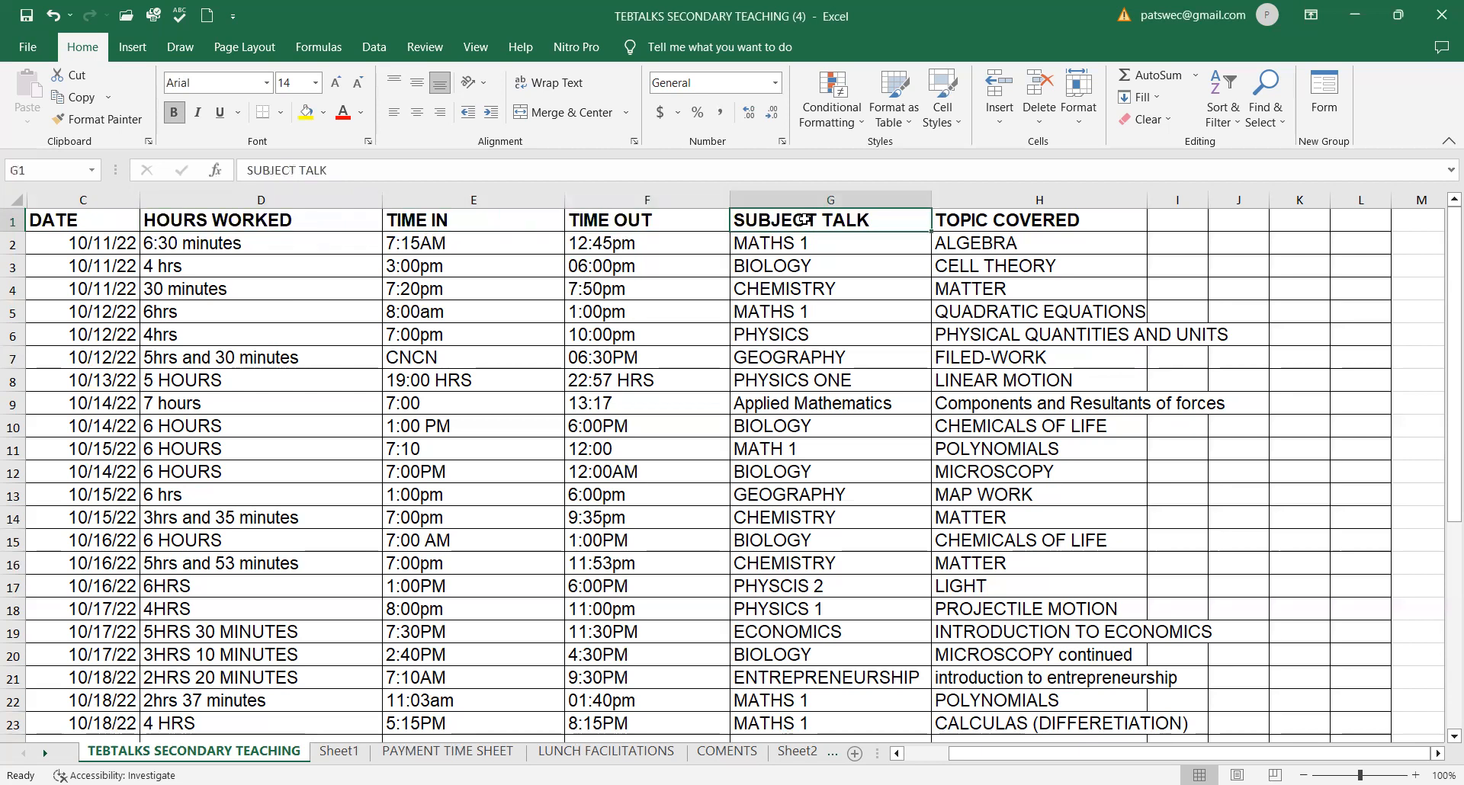
click(1015, 225)
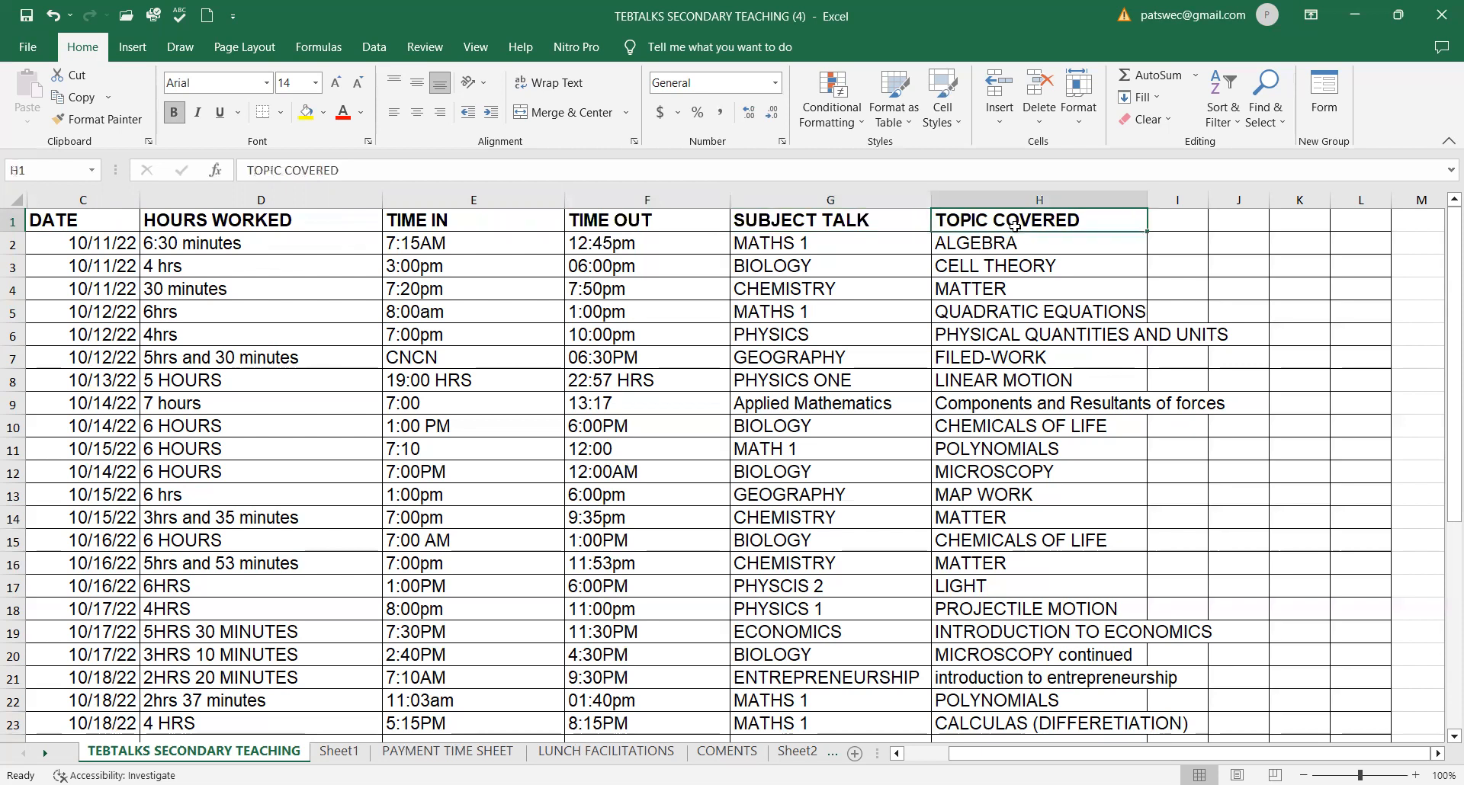
Step: Turn on filtering for the whole header row, row 1
click(12, 222)
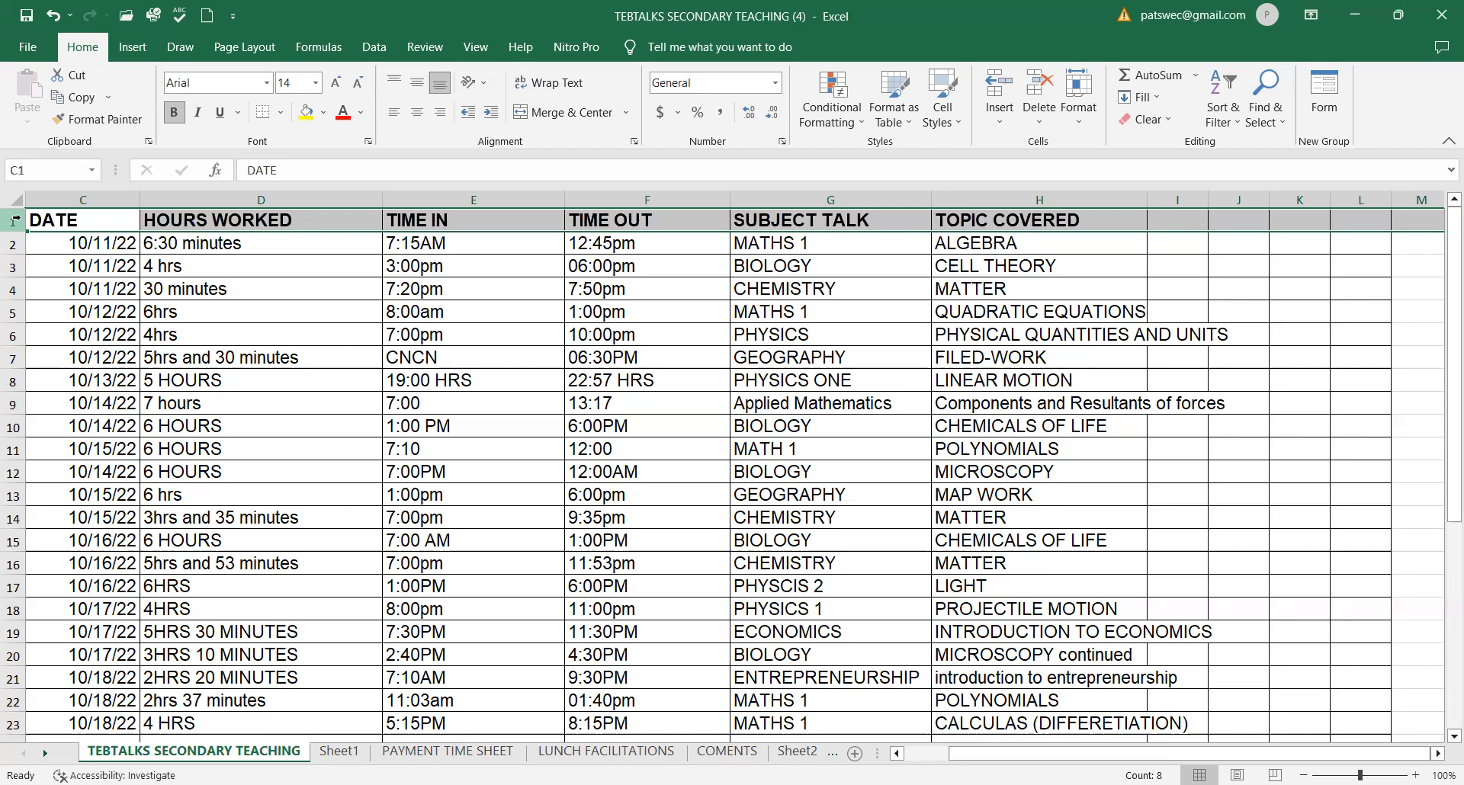
click(373, 48)
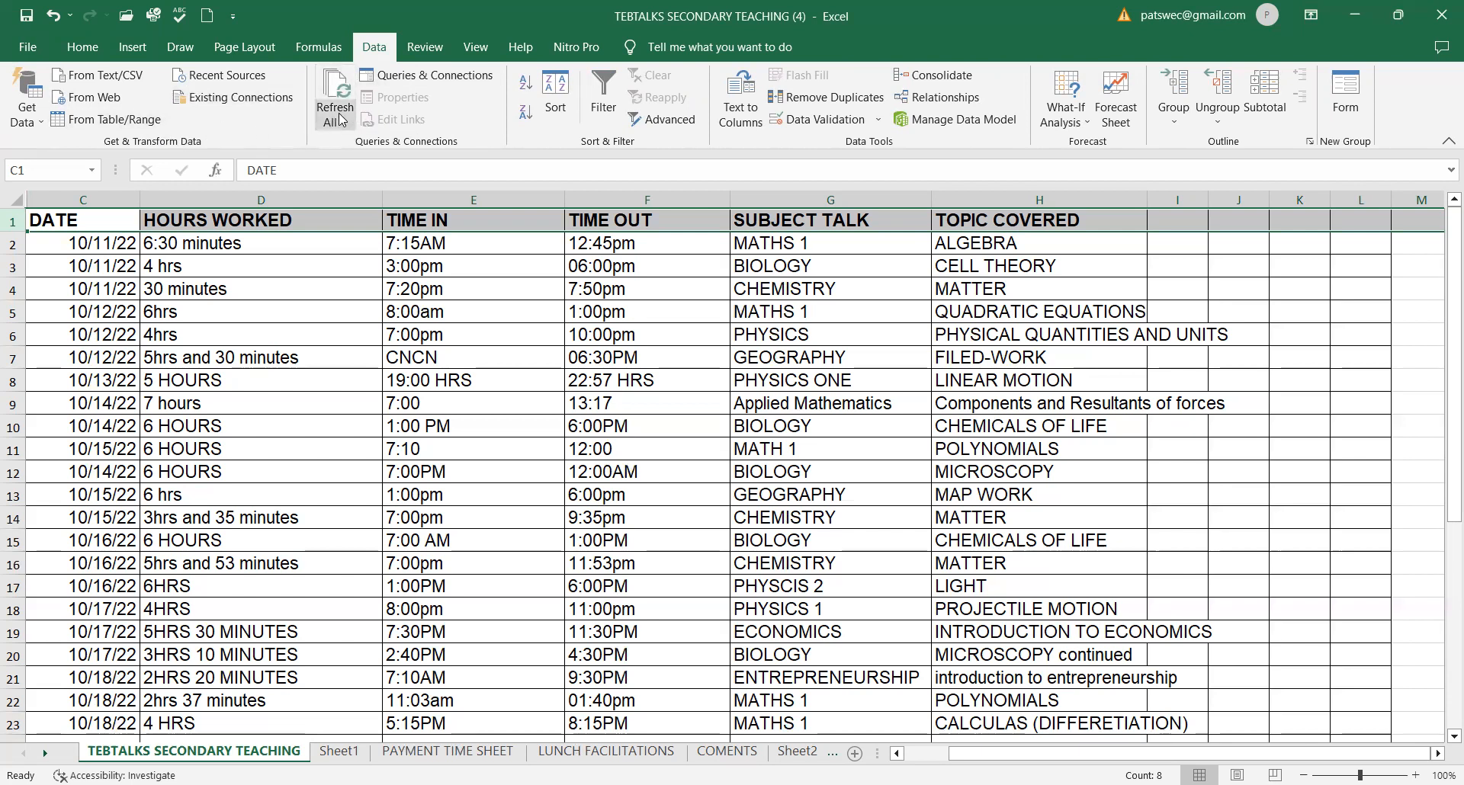
click(600, 104)
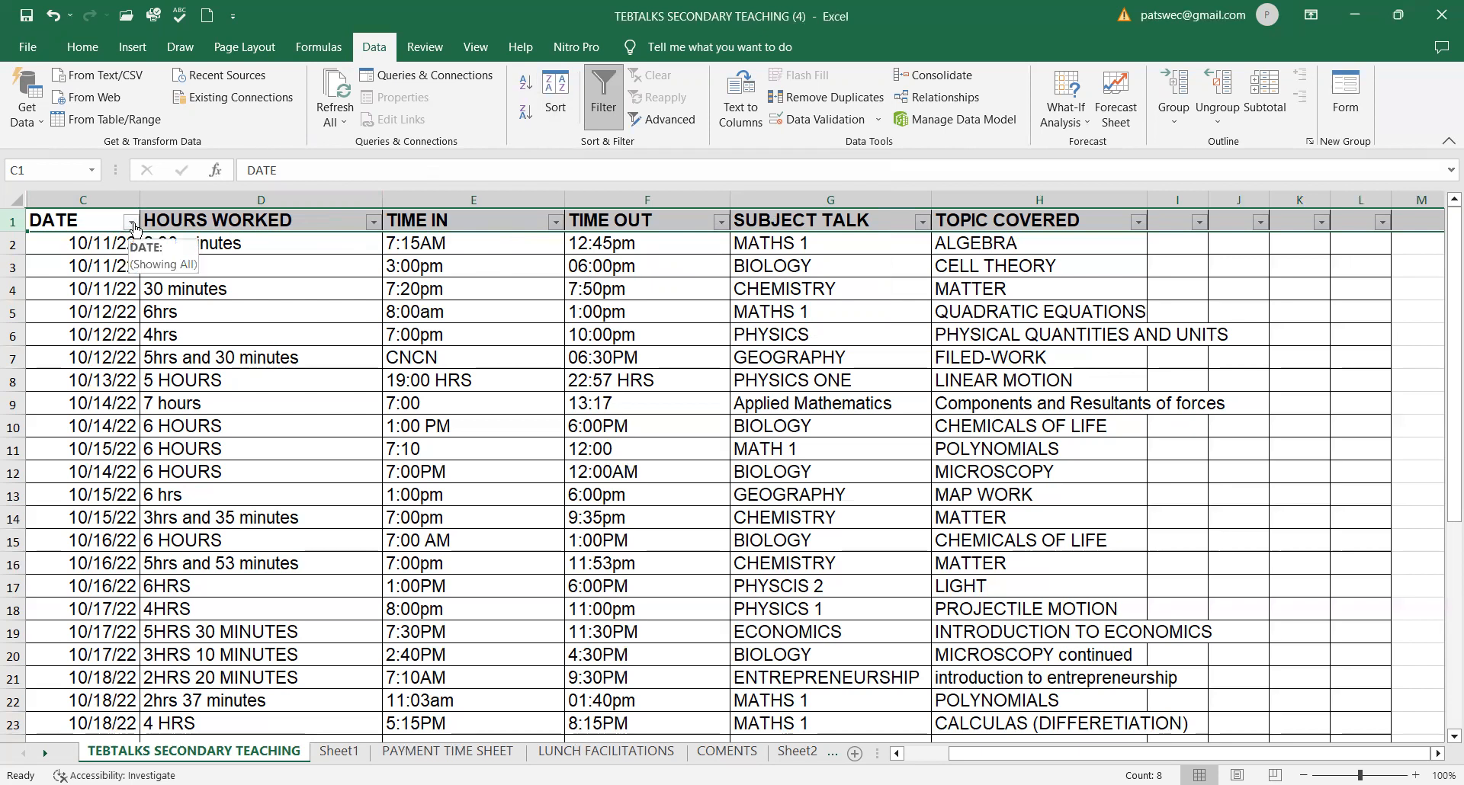
Step: Examine the DATE column's filter options, including its date filter conditions and the selectable October days
click(131, 222)
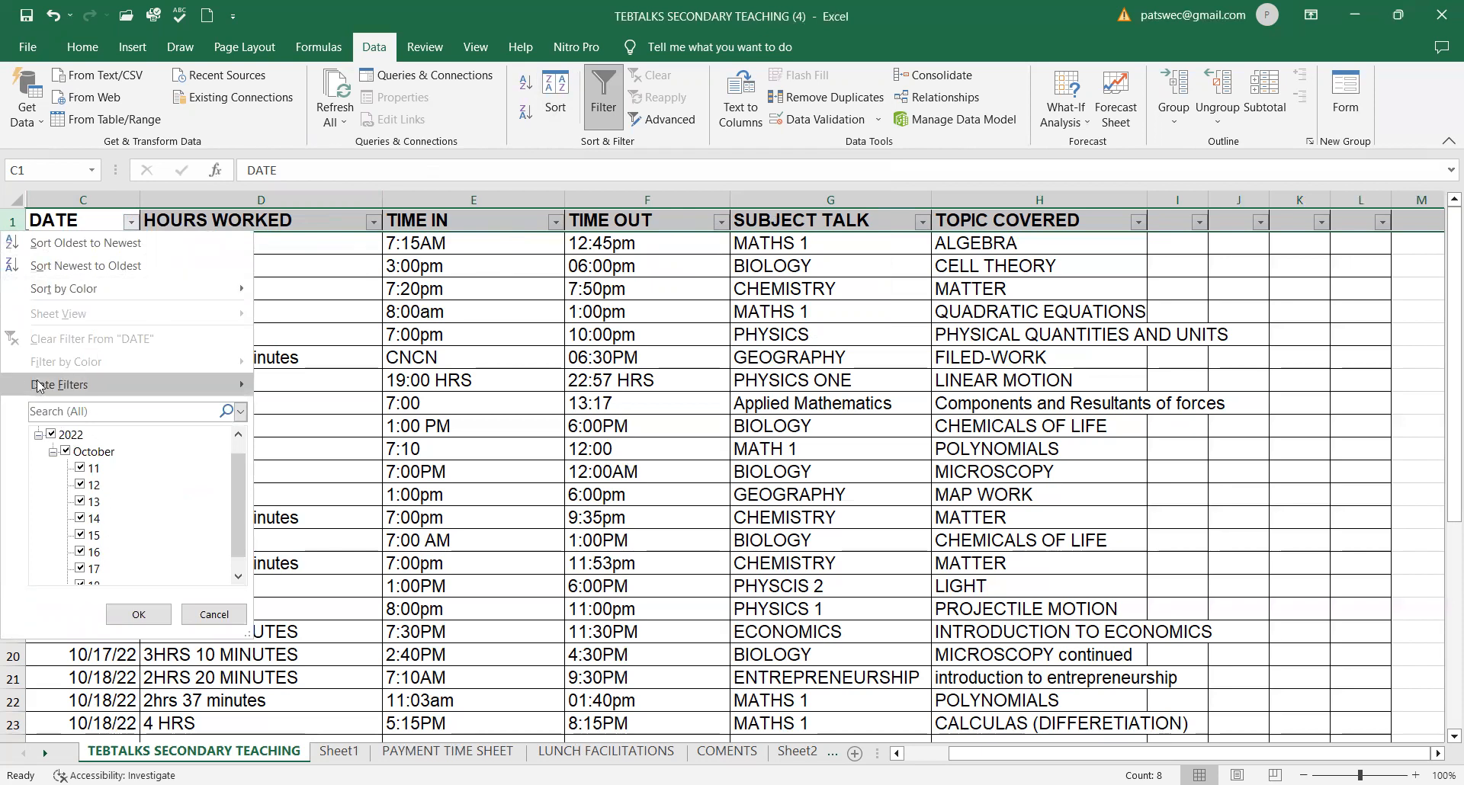
click(77, 388)
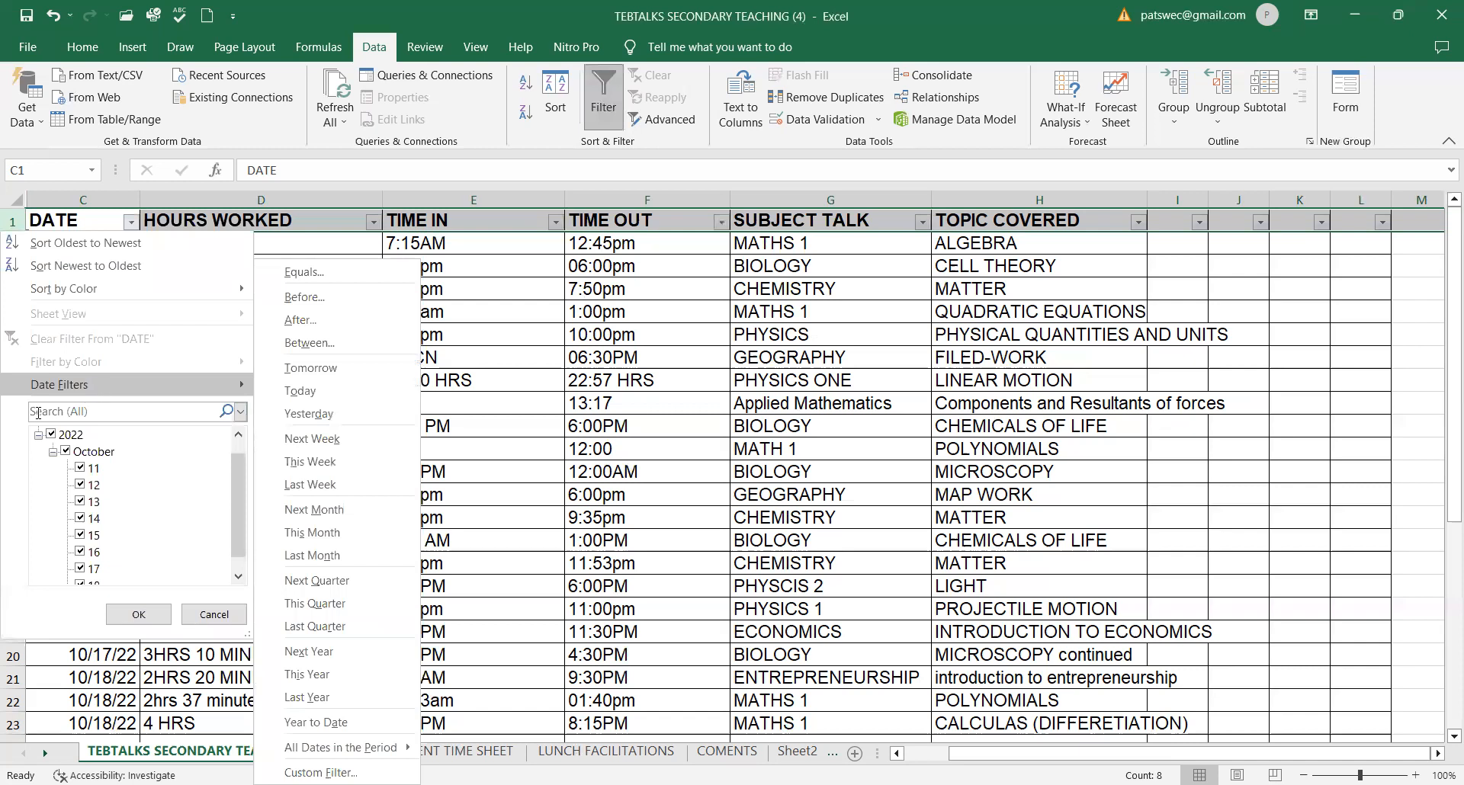
scroll(85, 542, down, 1)
scroll(85, 538, up, 2)
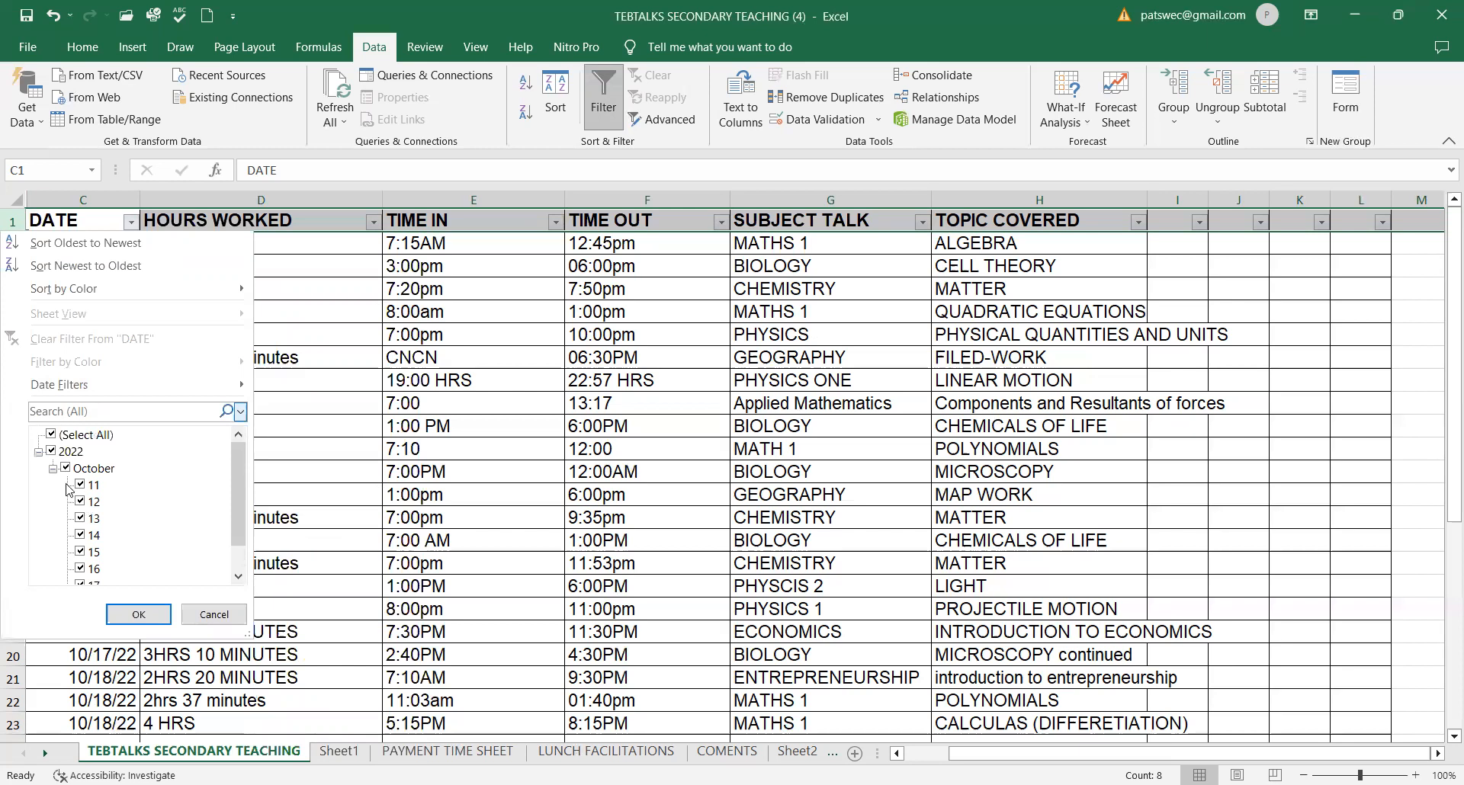
scroll(90, 522, down, 2)
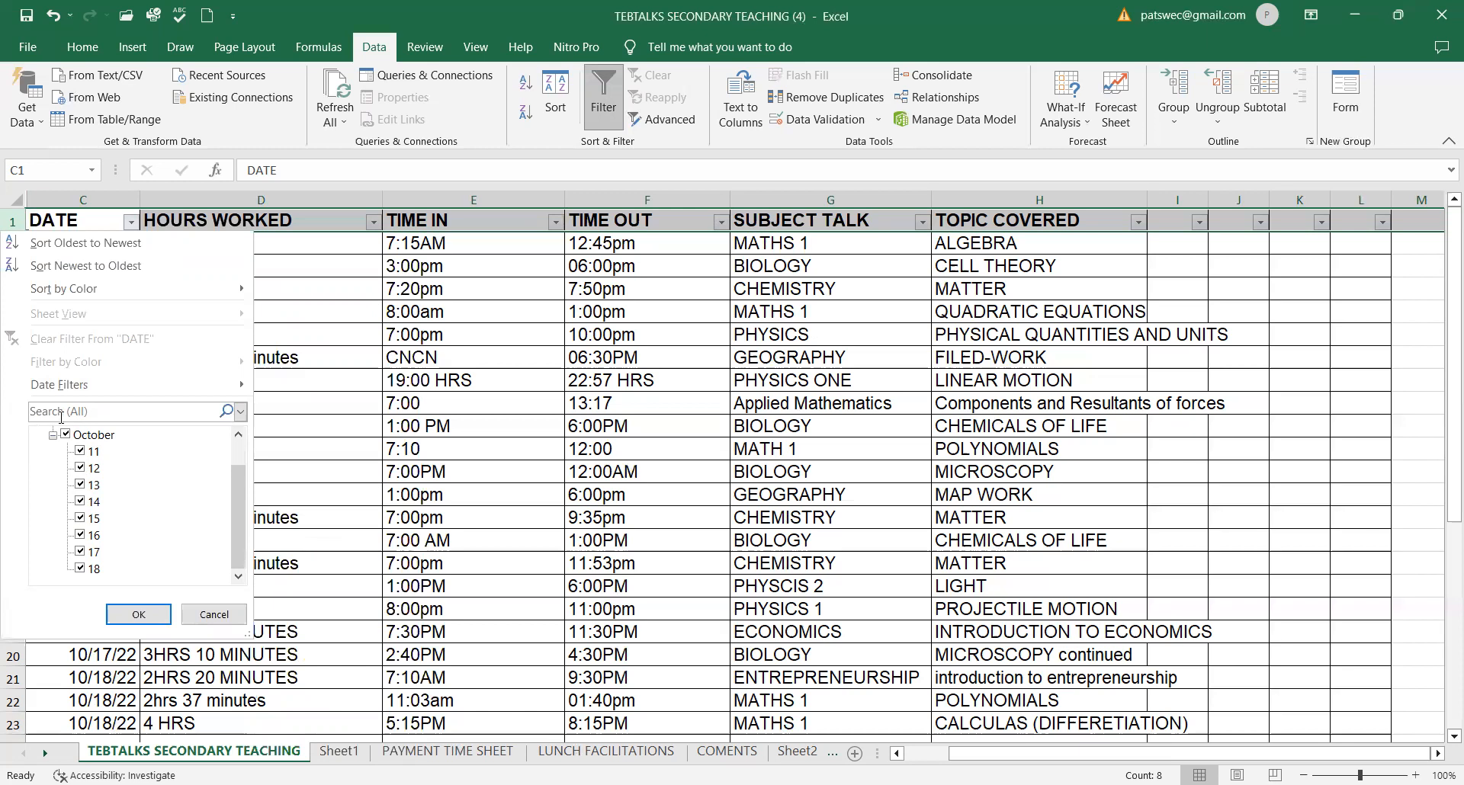
mouse_move(57, 384)
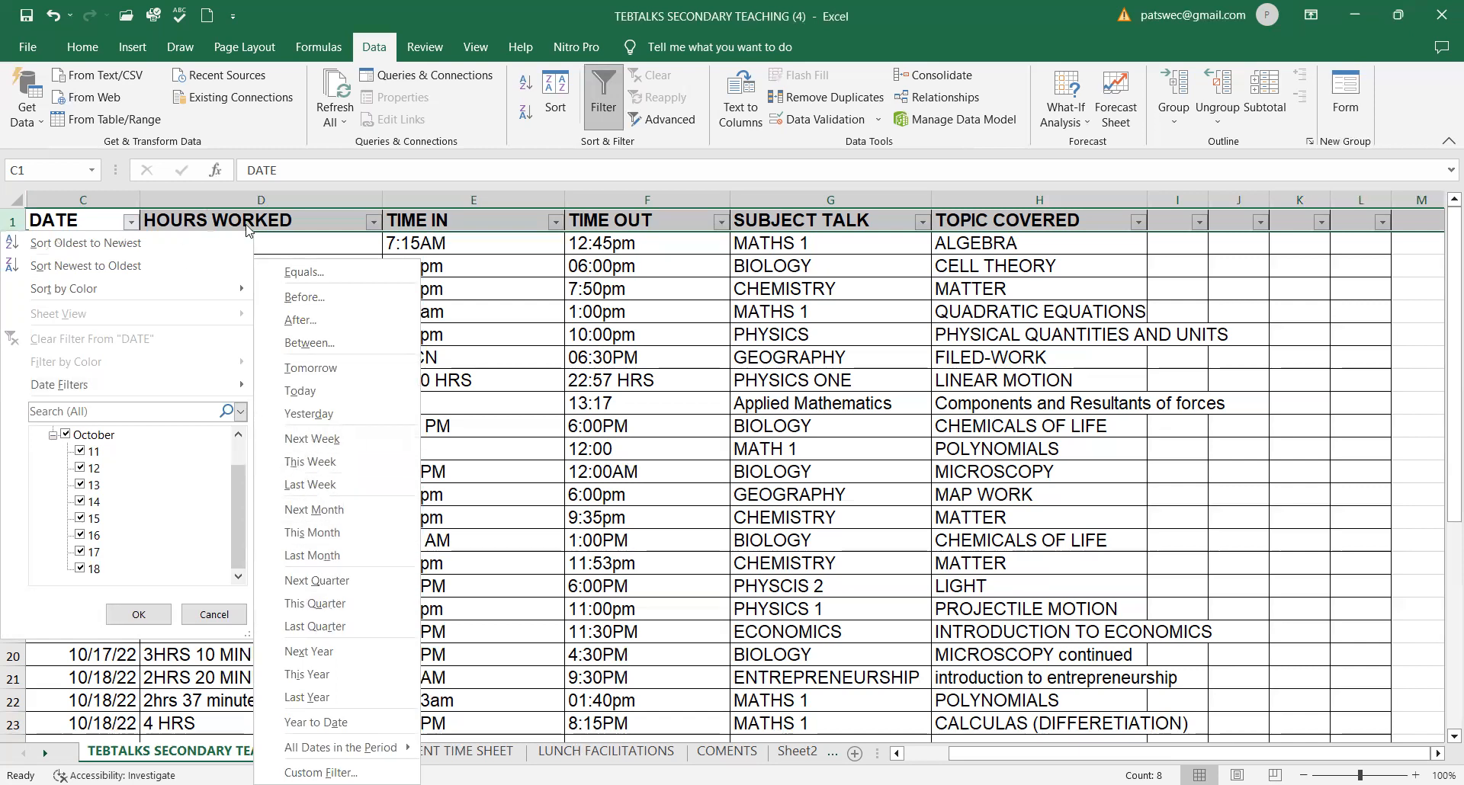
click(373, 226)
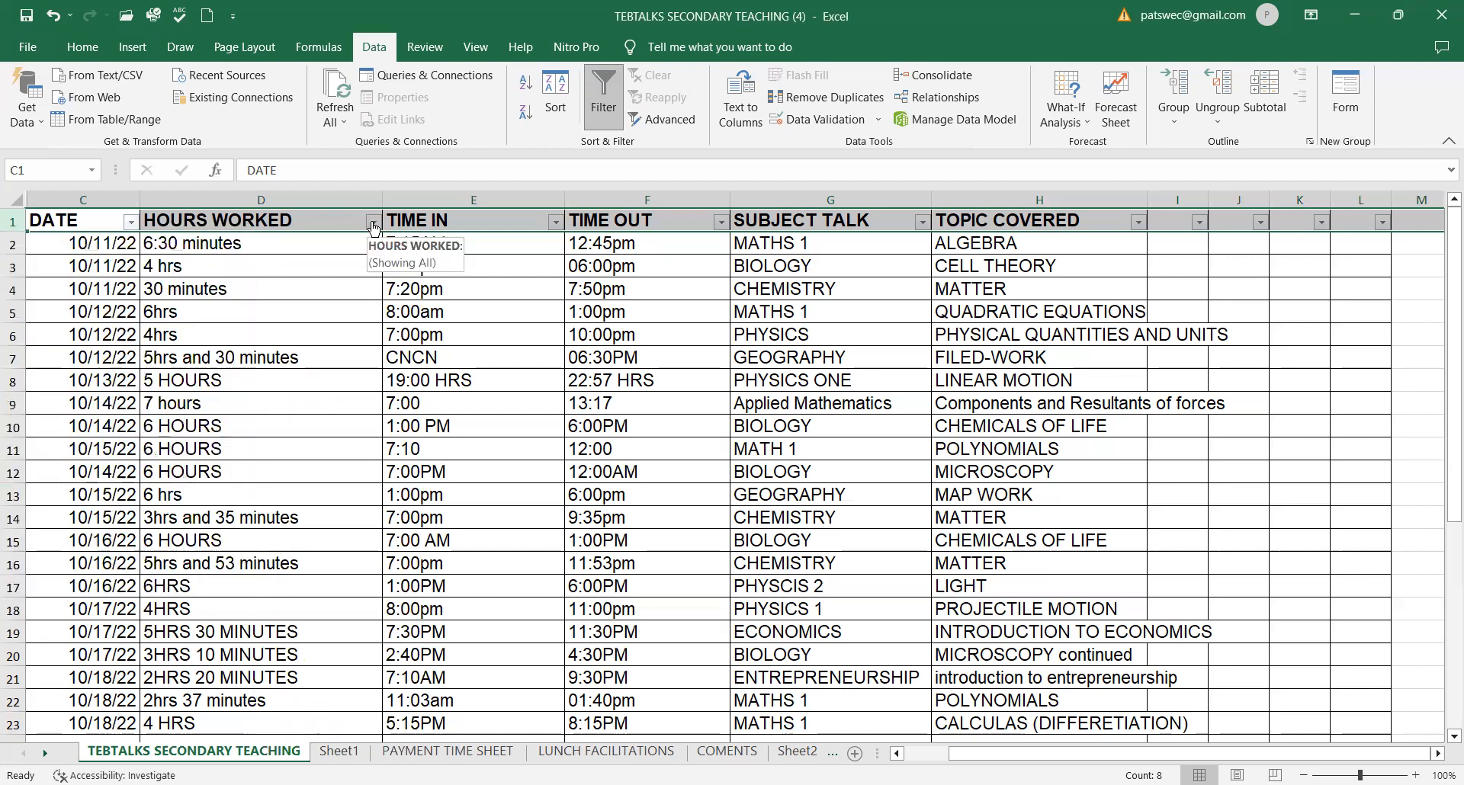
Step: Filter the HOURS WORKED column to show only the 2HRS 20 MINUTES entry
click(373, 226)
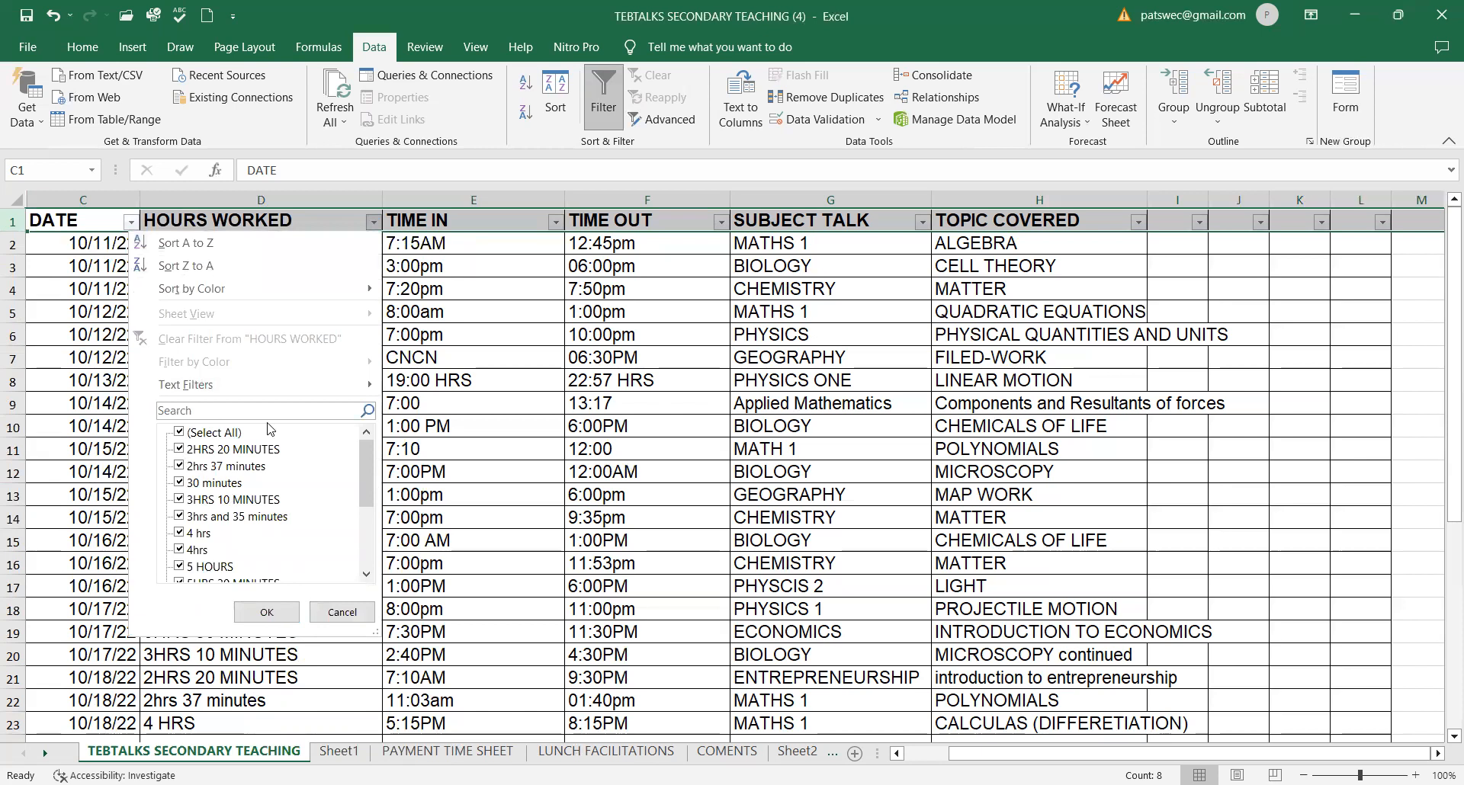
click(180, 433)
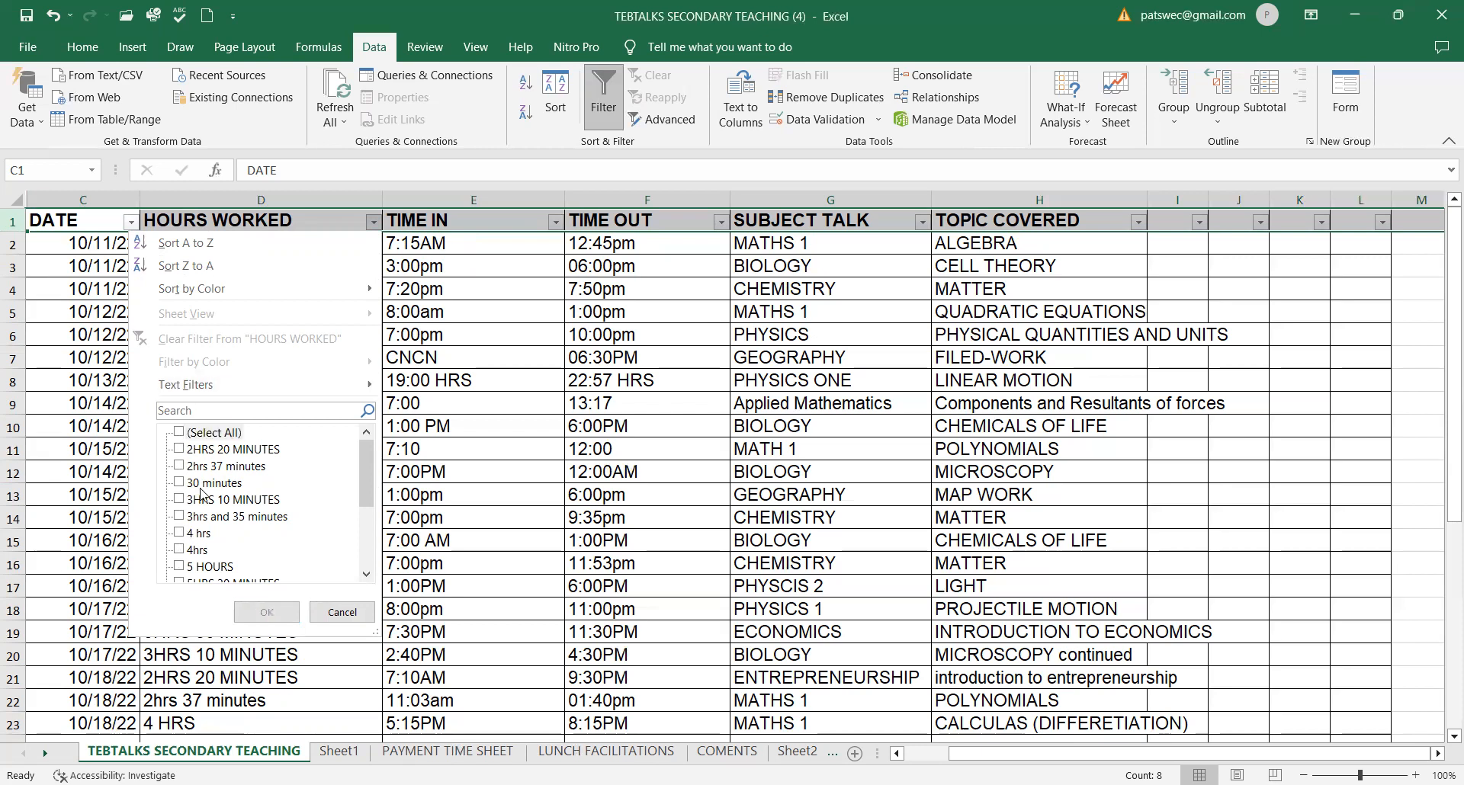
click(180, 450)
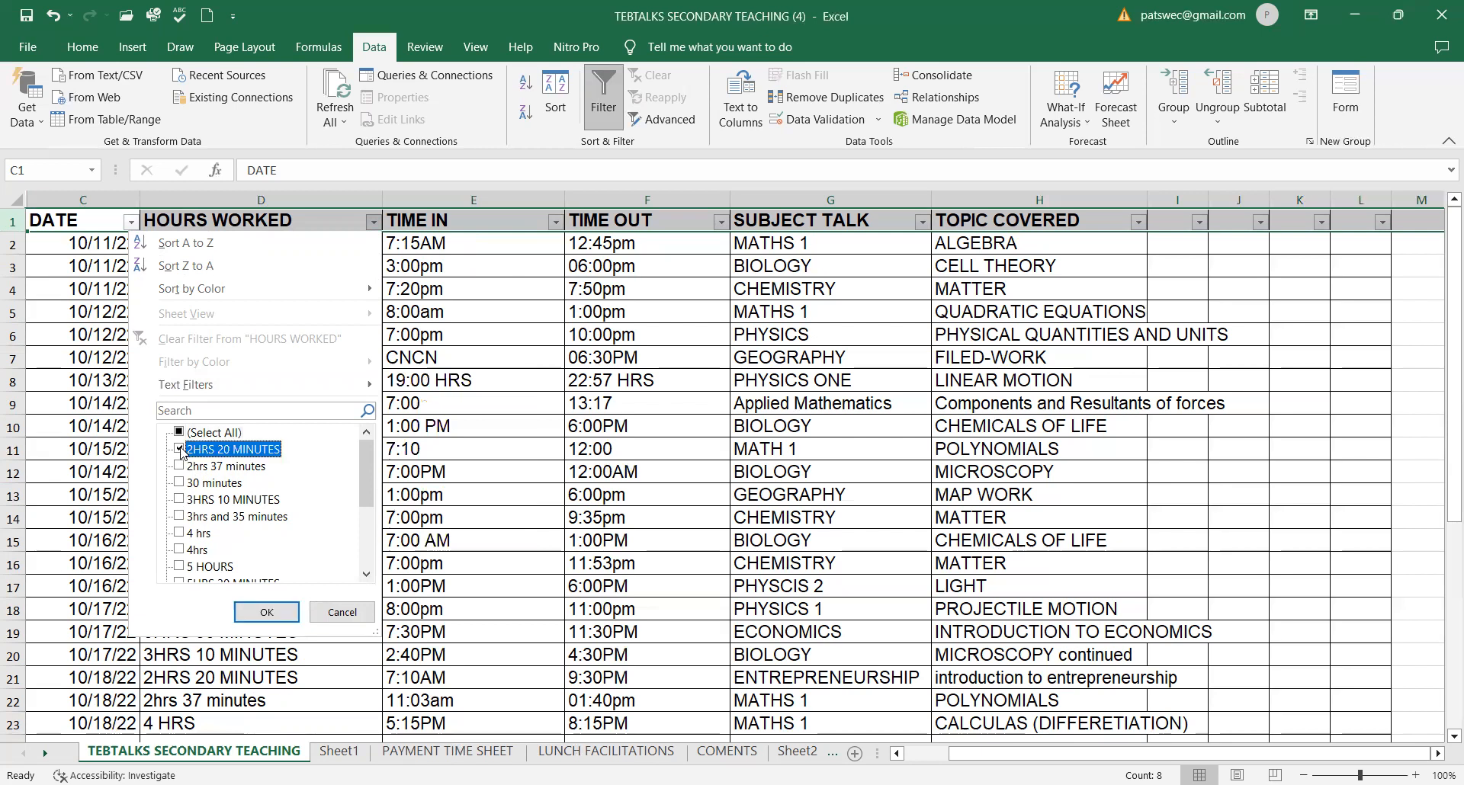
click(257, 608)
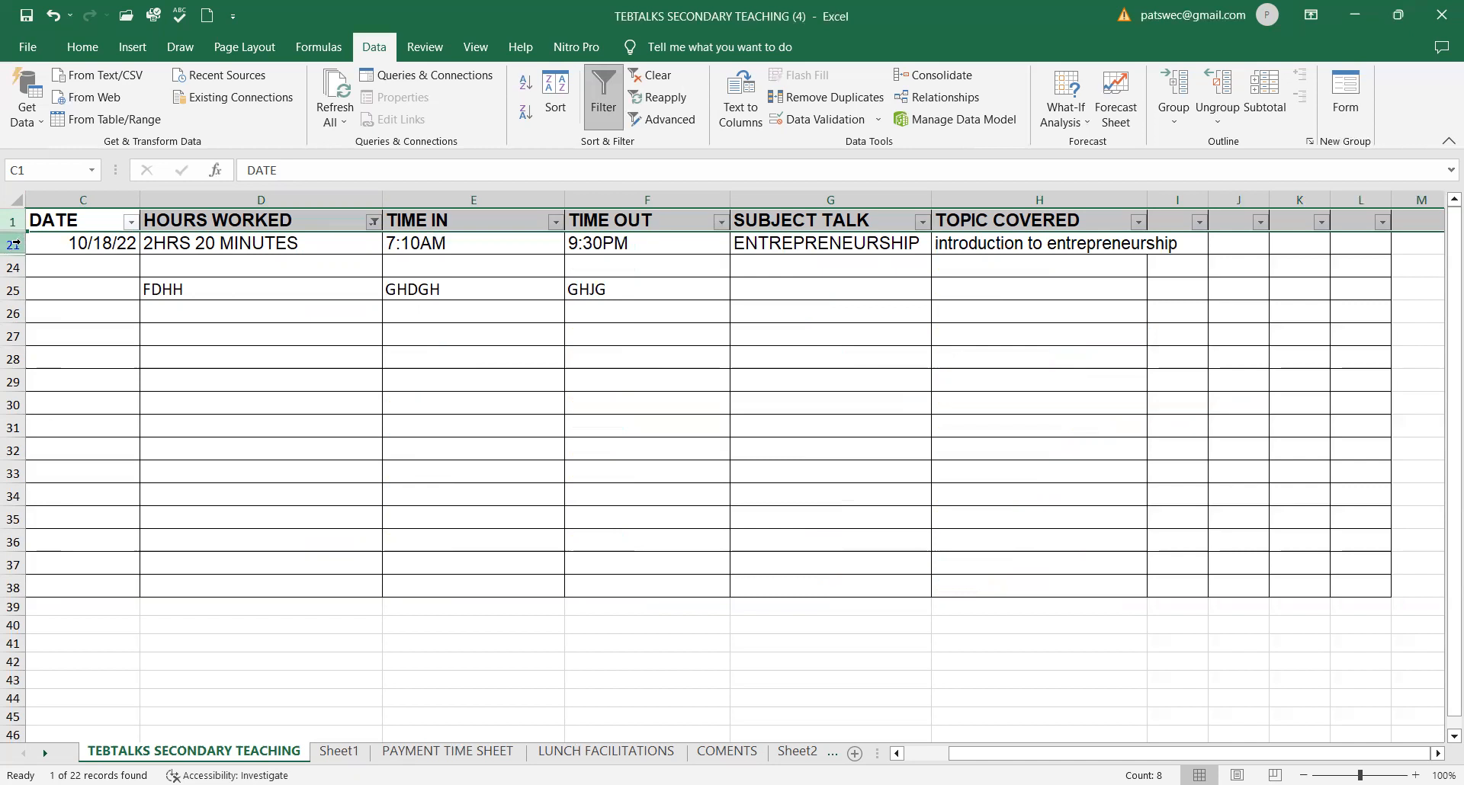
Step: Add 2hrs 37 minutes, 30 minutes, 3HRS 10 MINUTES and 3hrs and 35 minutes to the HOURS WORKED filter
click(372, 227)
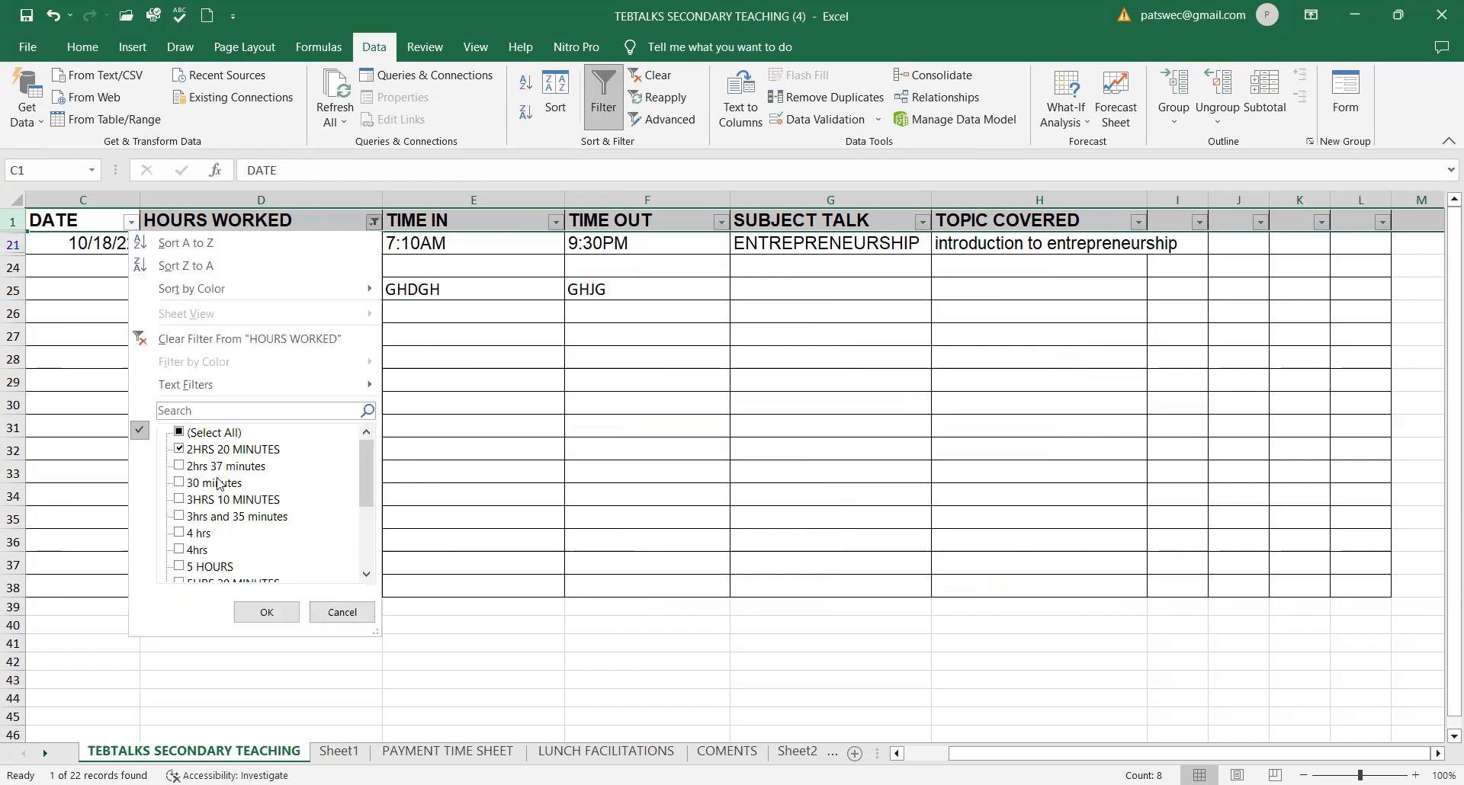
click(179, 467)
click(180, 482)
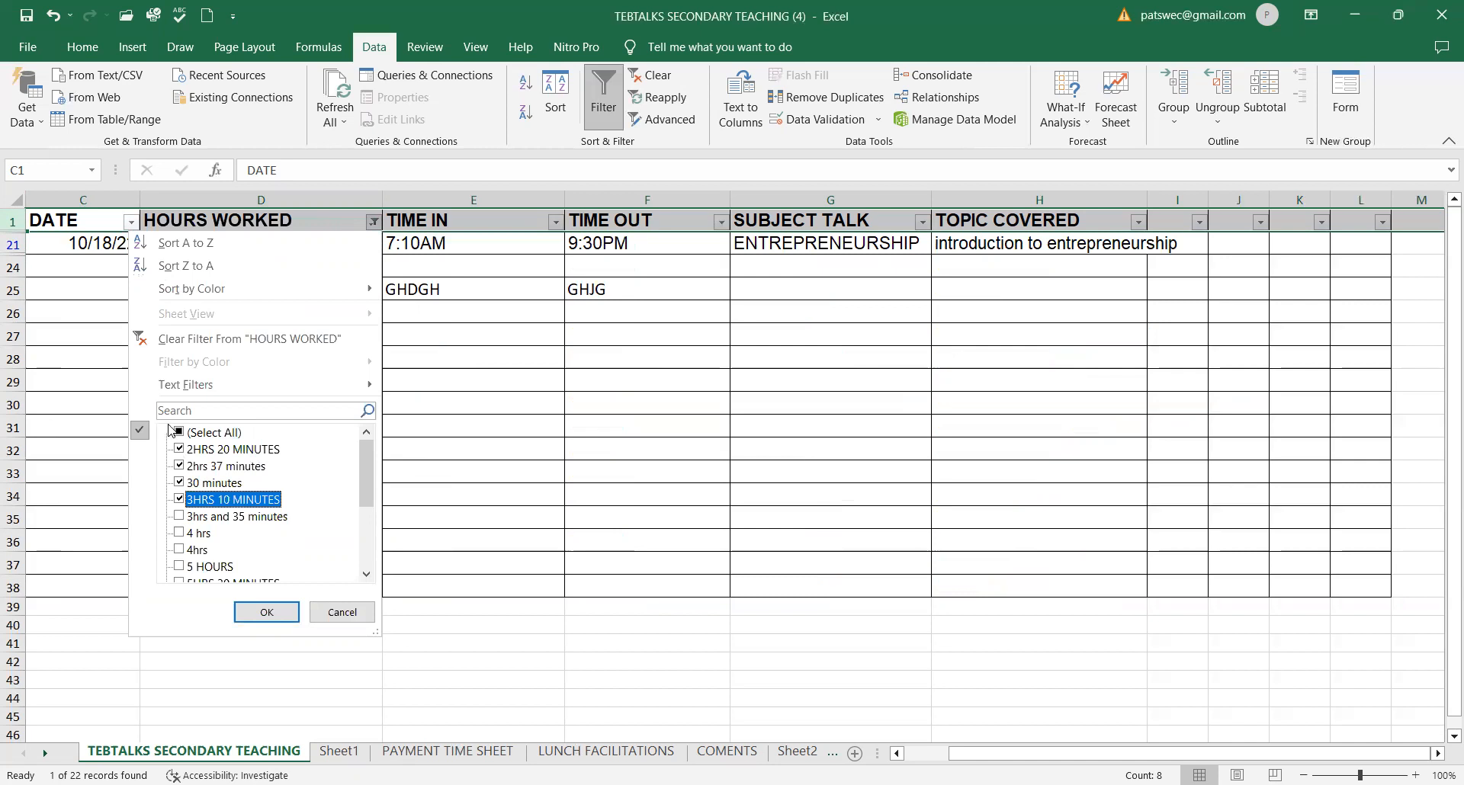
click(178, 517)
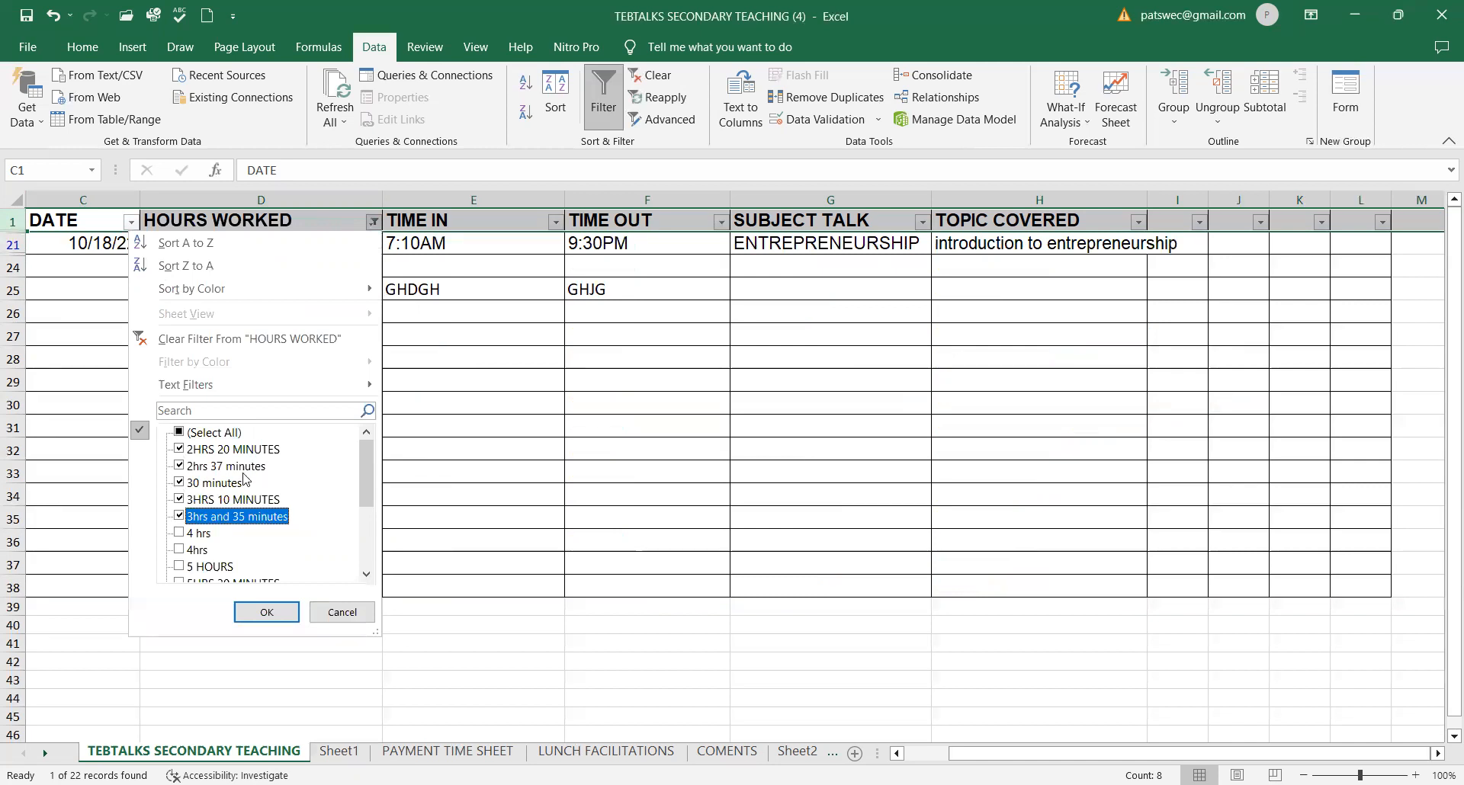
click(268, 610)
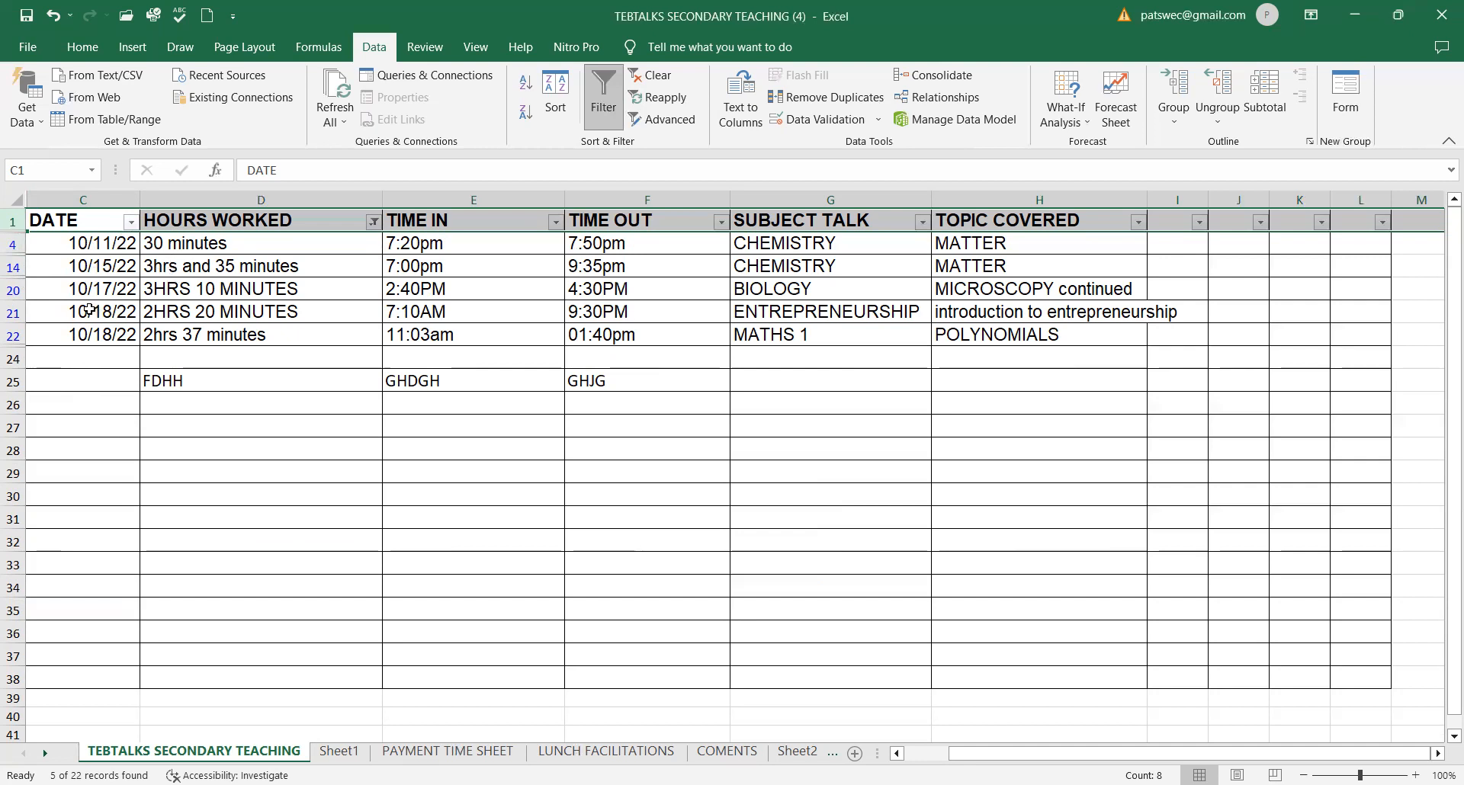
Step: Reselect all values in the HOURS WORKED filter to show every record again
click(372, 222)
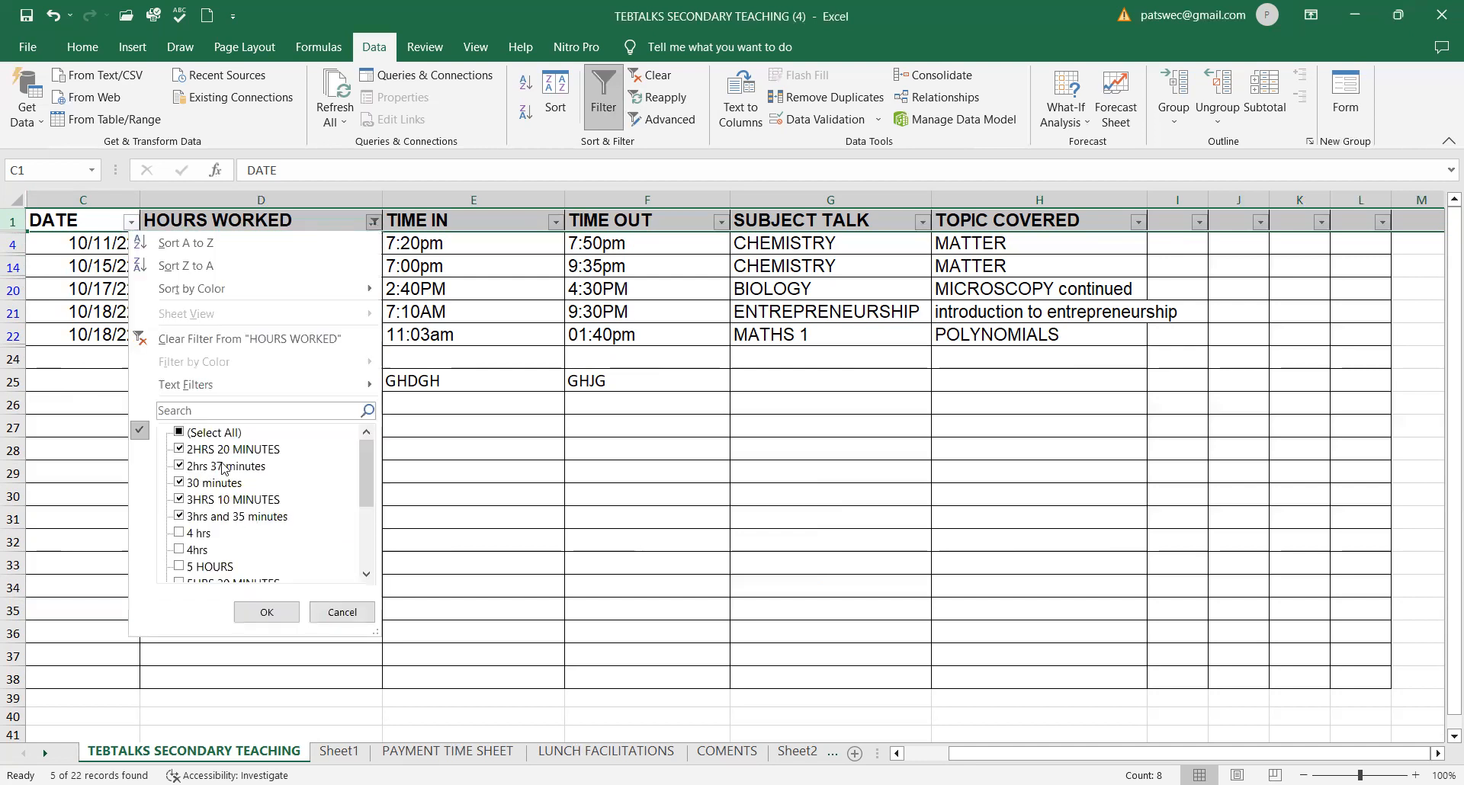
click(181, 434)
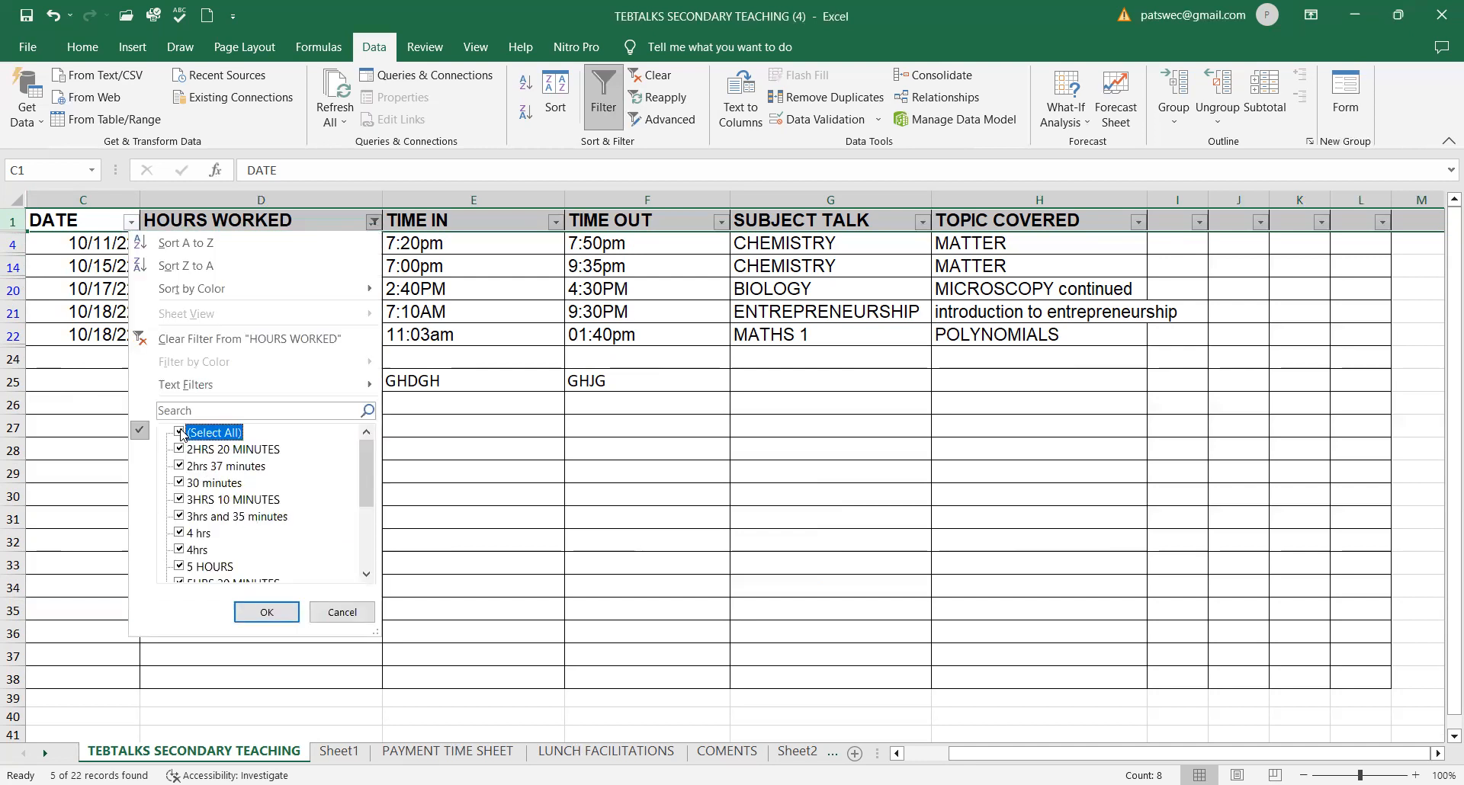
click(266, 613)
scroll(185, 495, down, 3)
scroll(186, 495, up, 3)
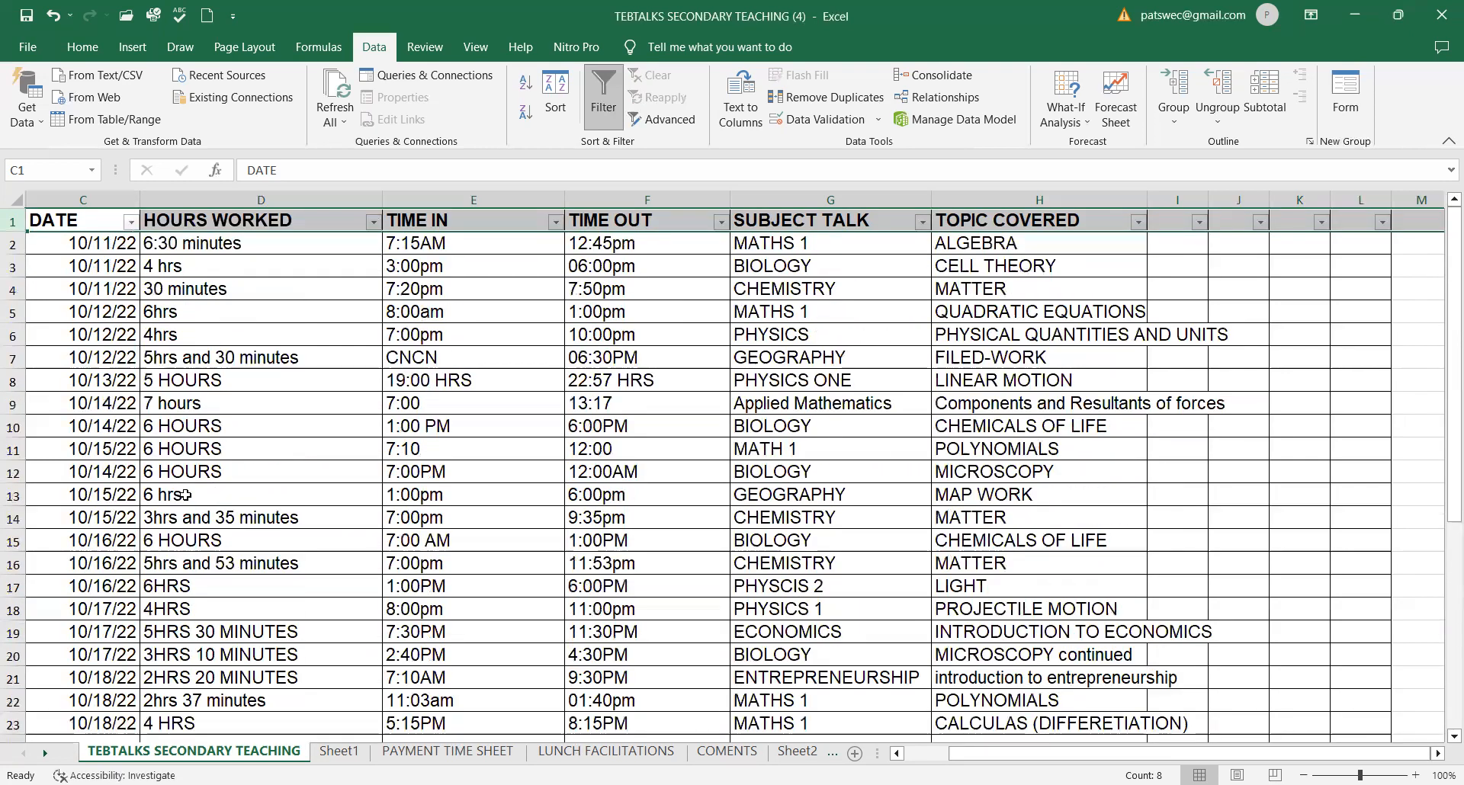
Step: Filter the TIME IN column to show only the 1:00 PM and 1:00pm entries
click(555, 222)
scroll(360, 488, down, 3)
scroll(360, 488, up, 3)
click(362, 433)
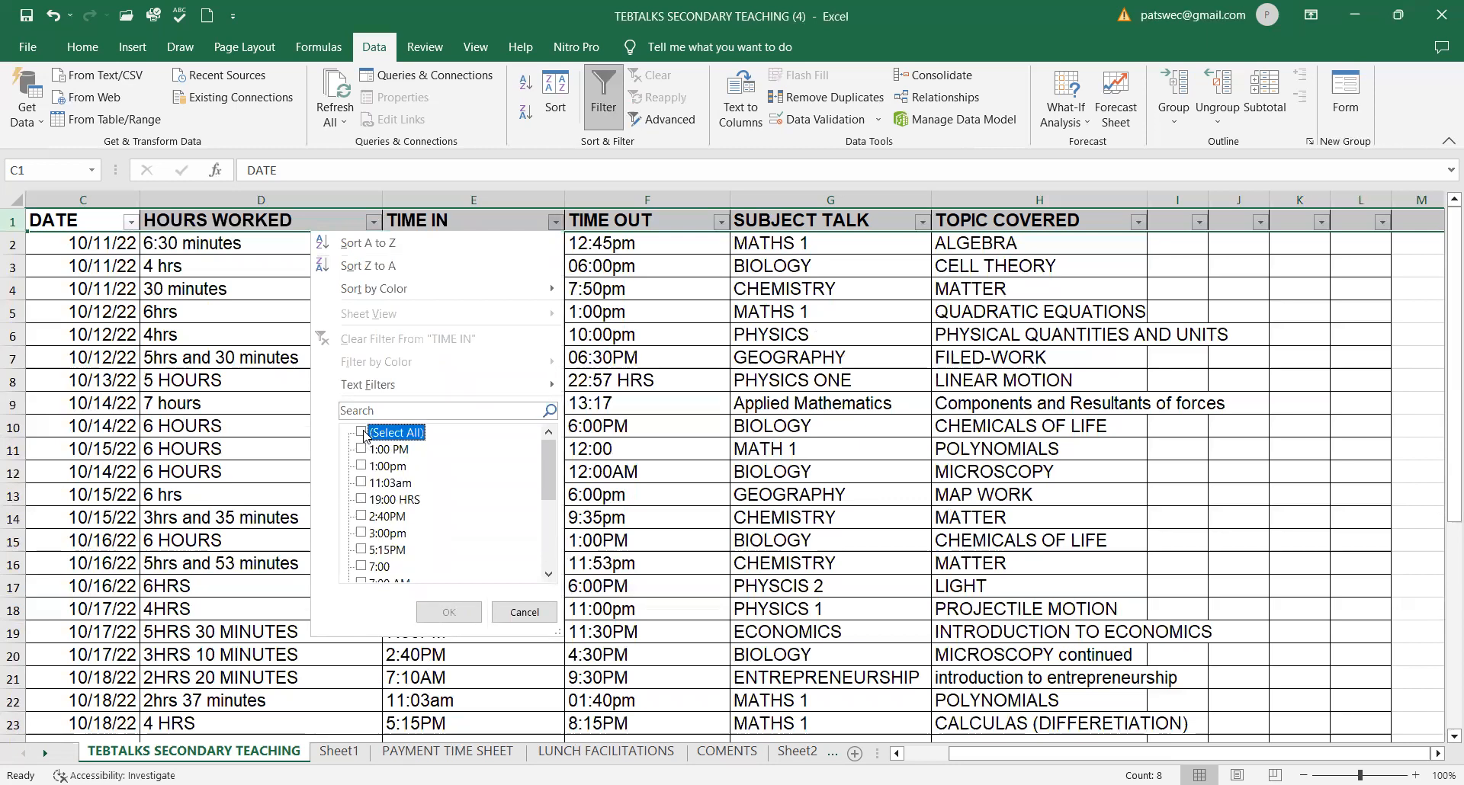
click(363, 449)
click(363, 466)
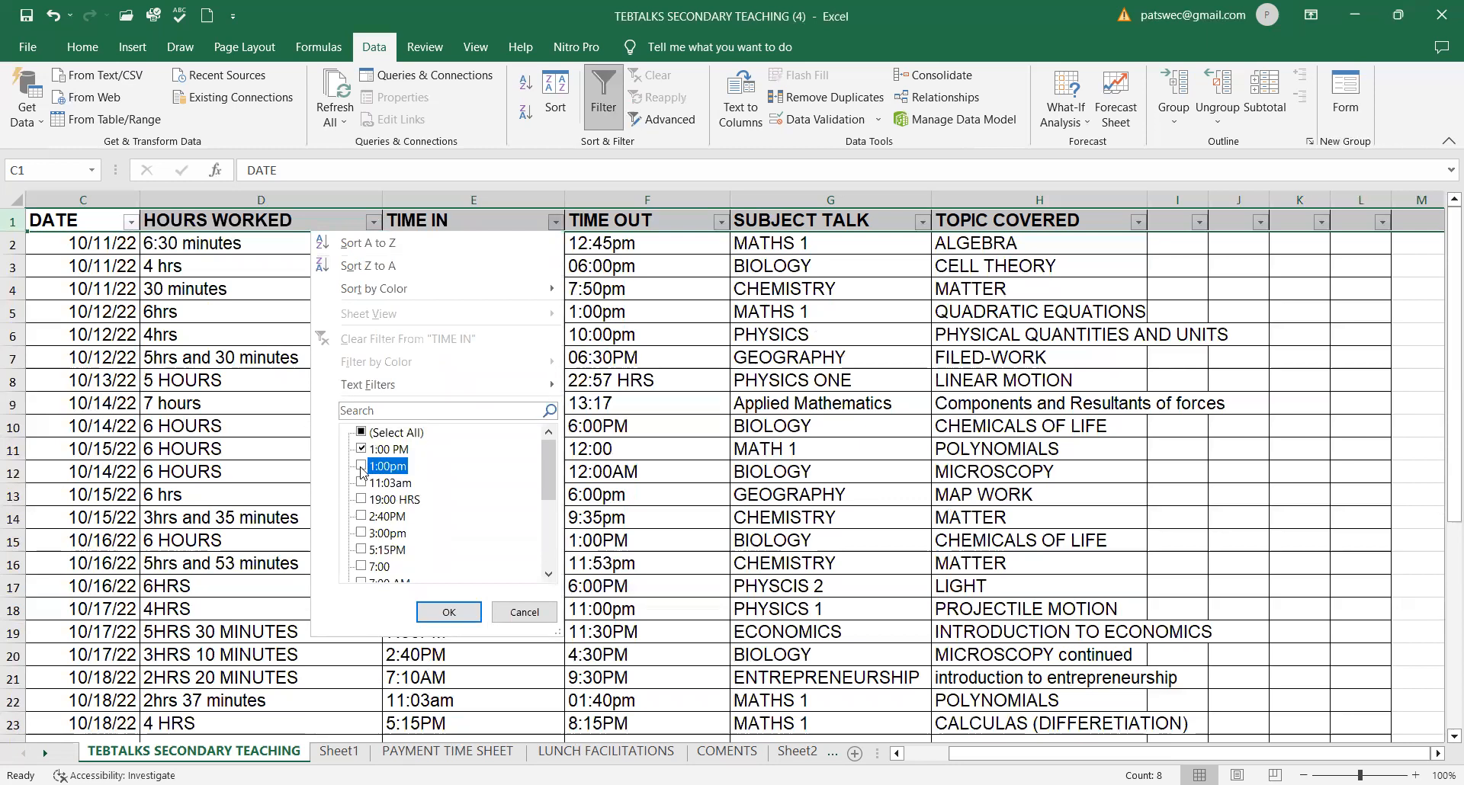
click(444, 612)
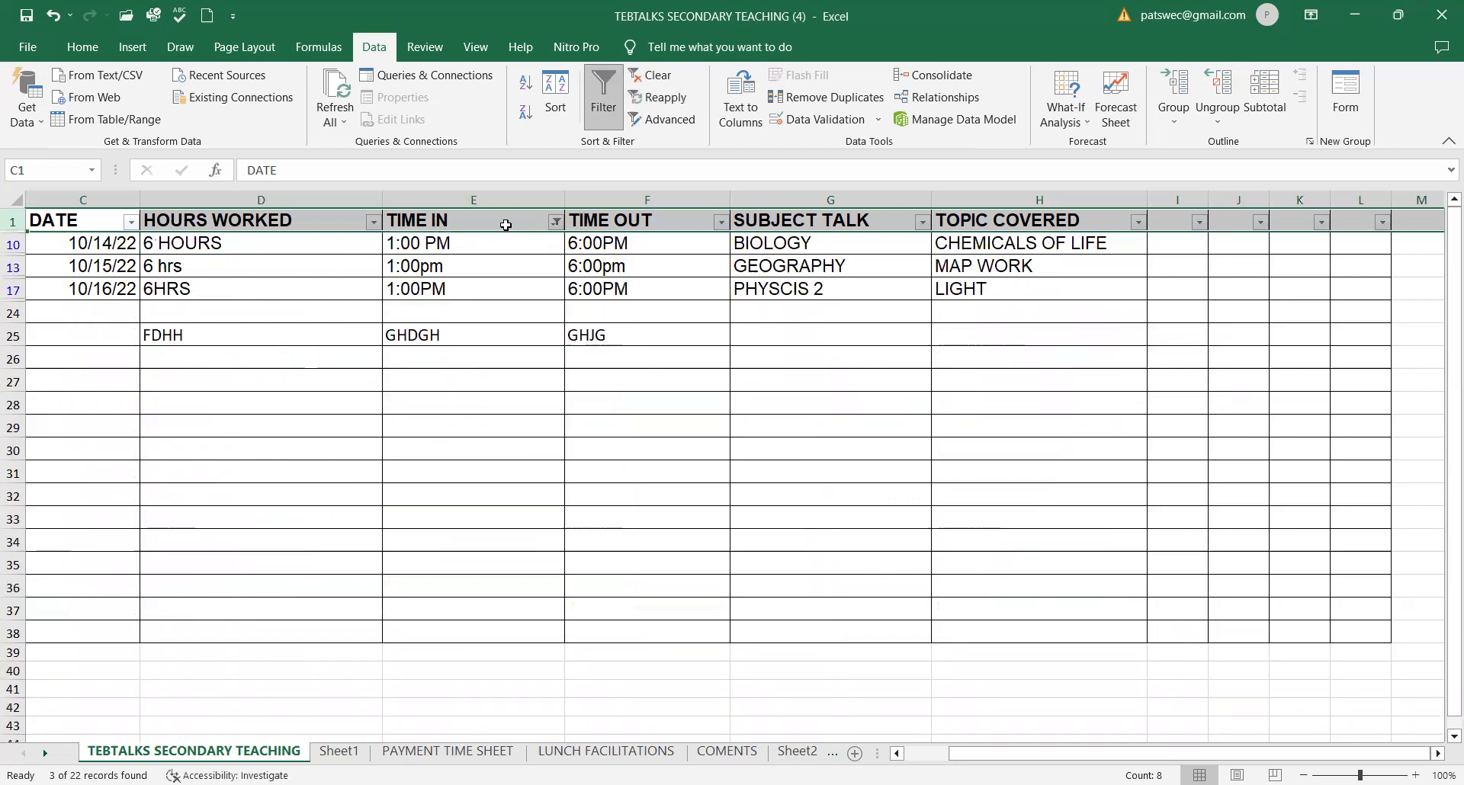
Step: Reselect all values in the TIME IN filter to restore the full list
click(556, 222)
scroll(368, 506, down, 2)
scroll(368, 505, up, 2)
click(364, 433)
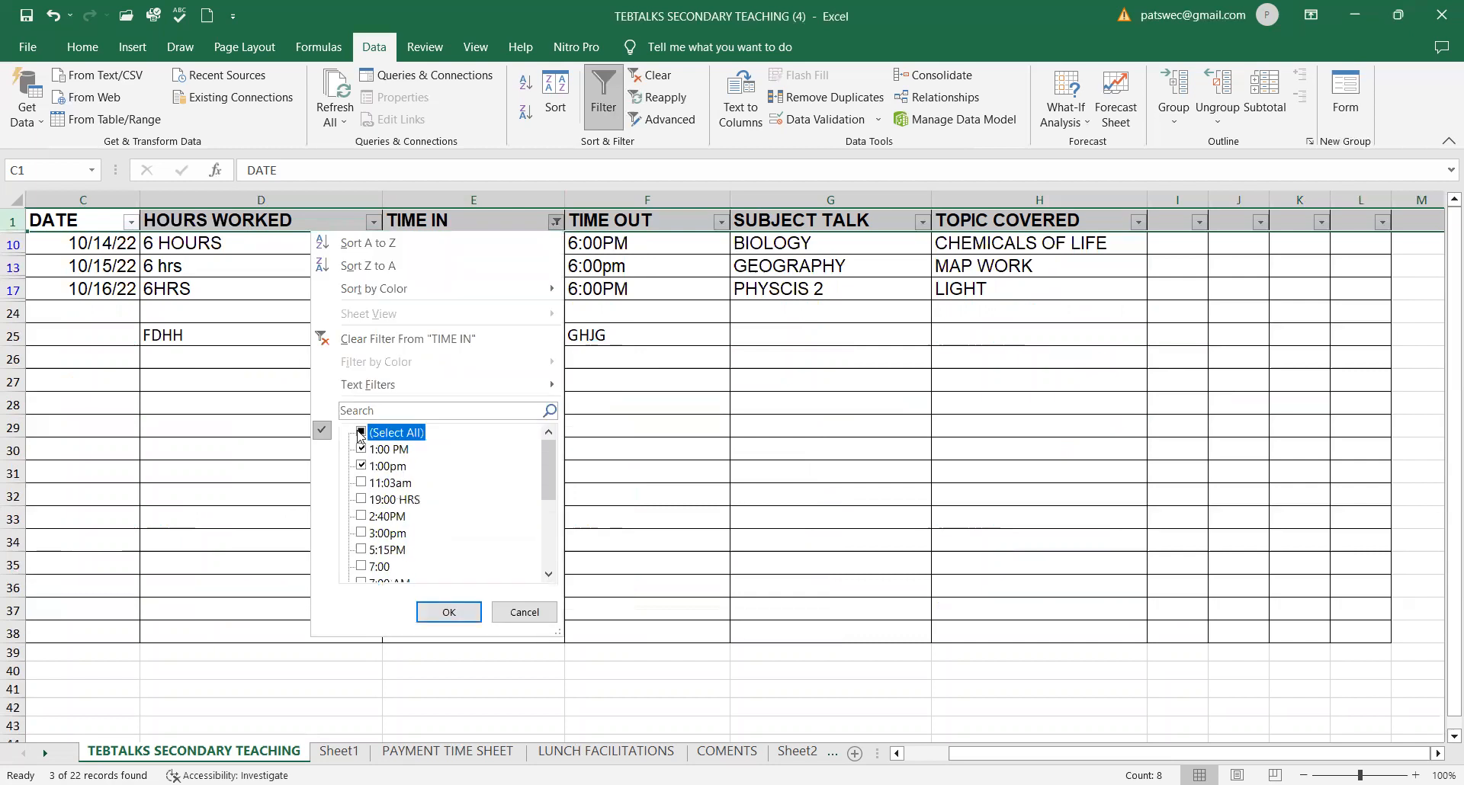
click(449, 612)
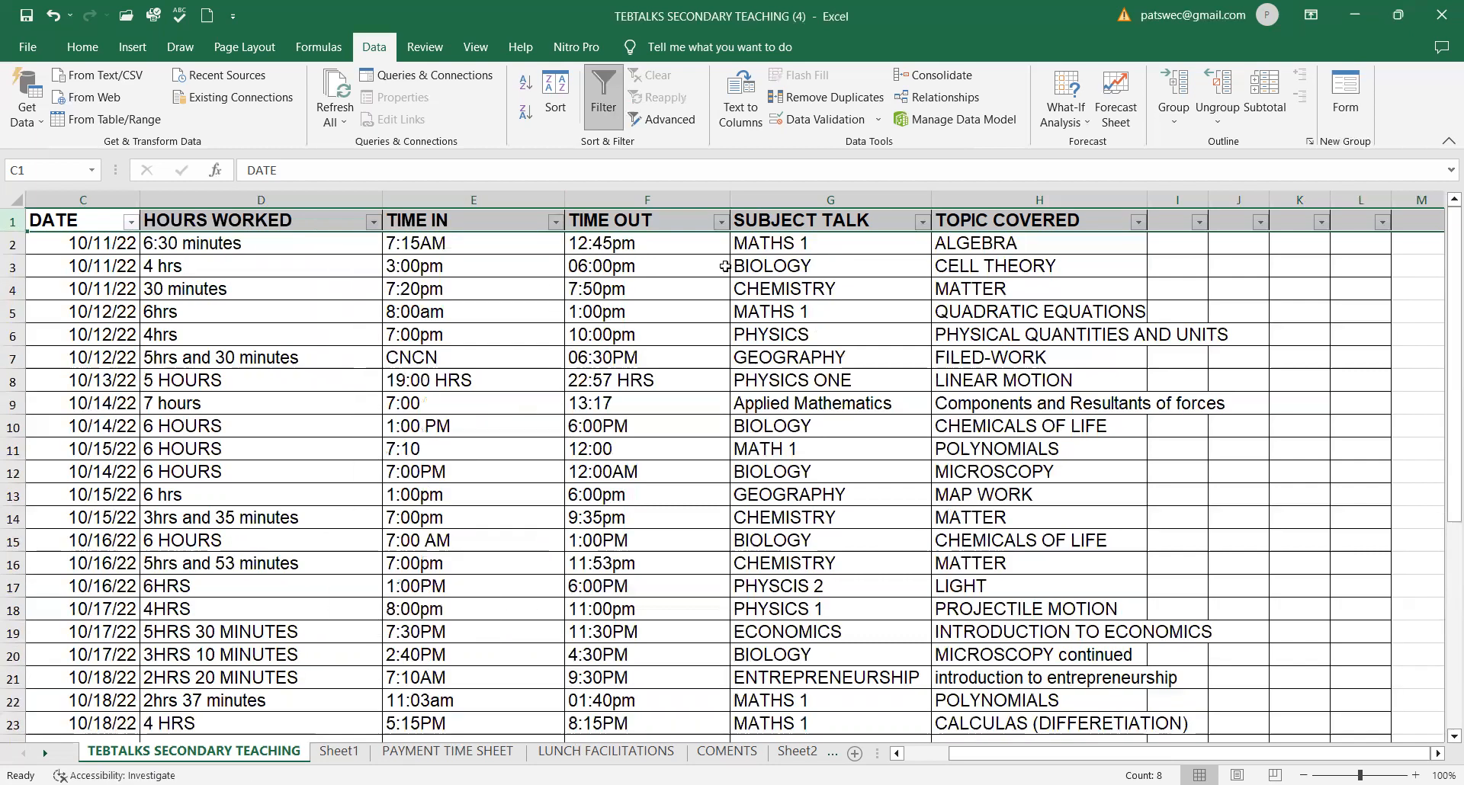
Step: Filter the SUBJECT TALK column by searching its values for "biology" and applying the match
click(922, 222)
scroll(784, 456, down, 2)
scroll(783, 456, up, 2)
scroll(783, 456, down, 2)
scroll(784, 456, up, 2)
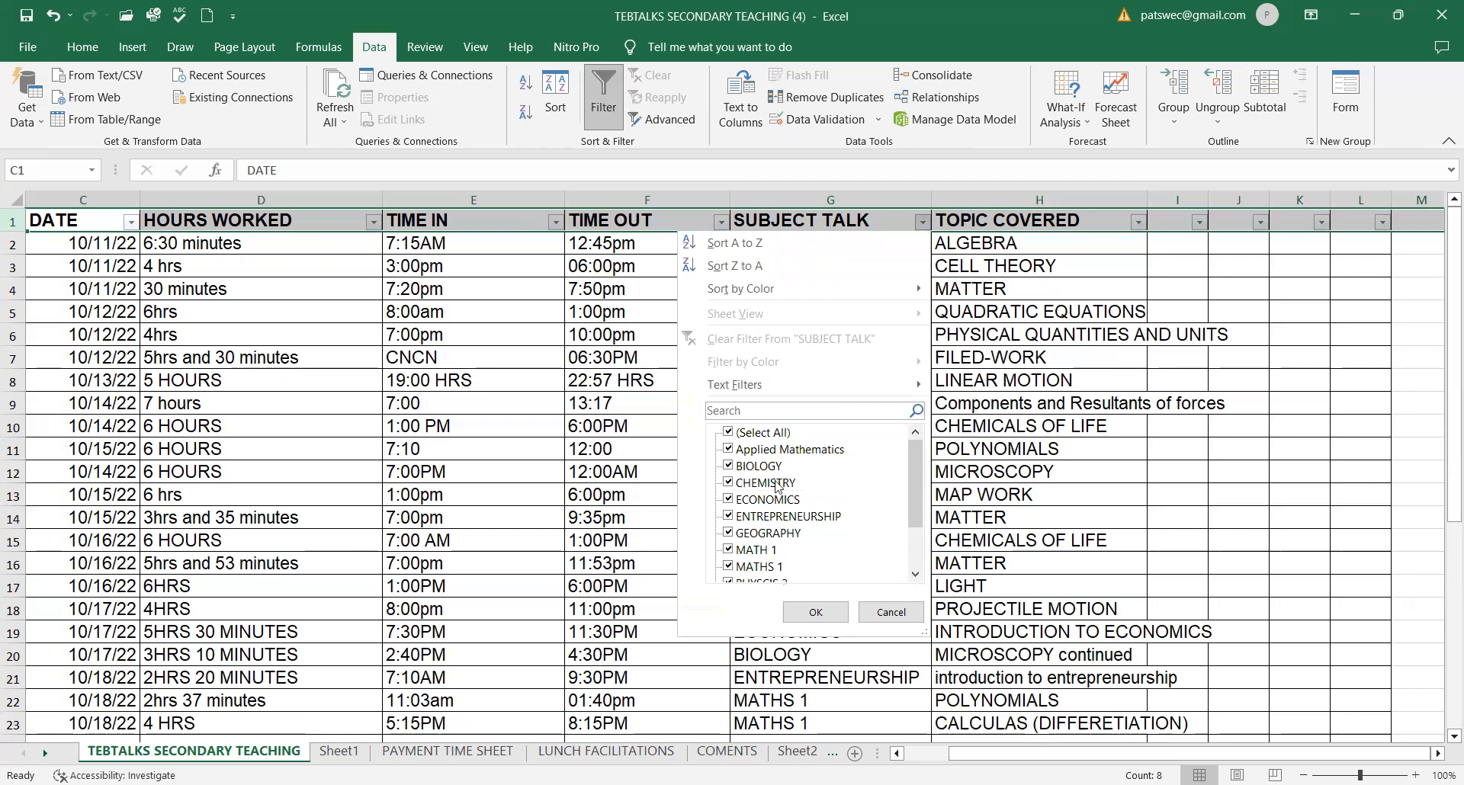
click(740, 411)
text(biology)
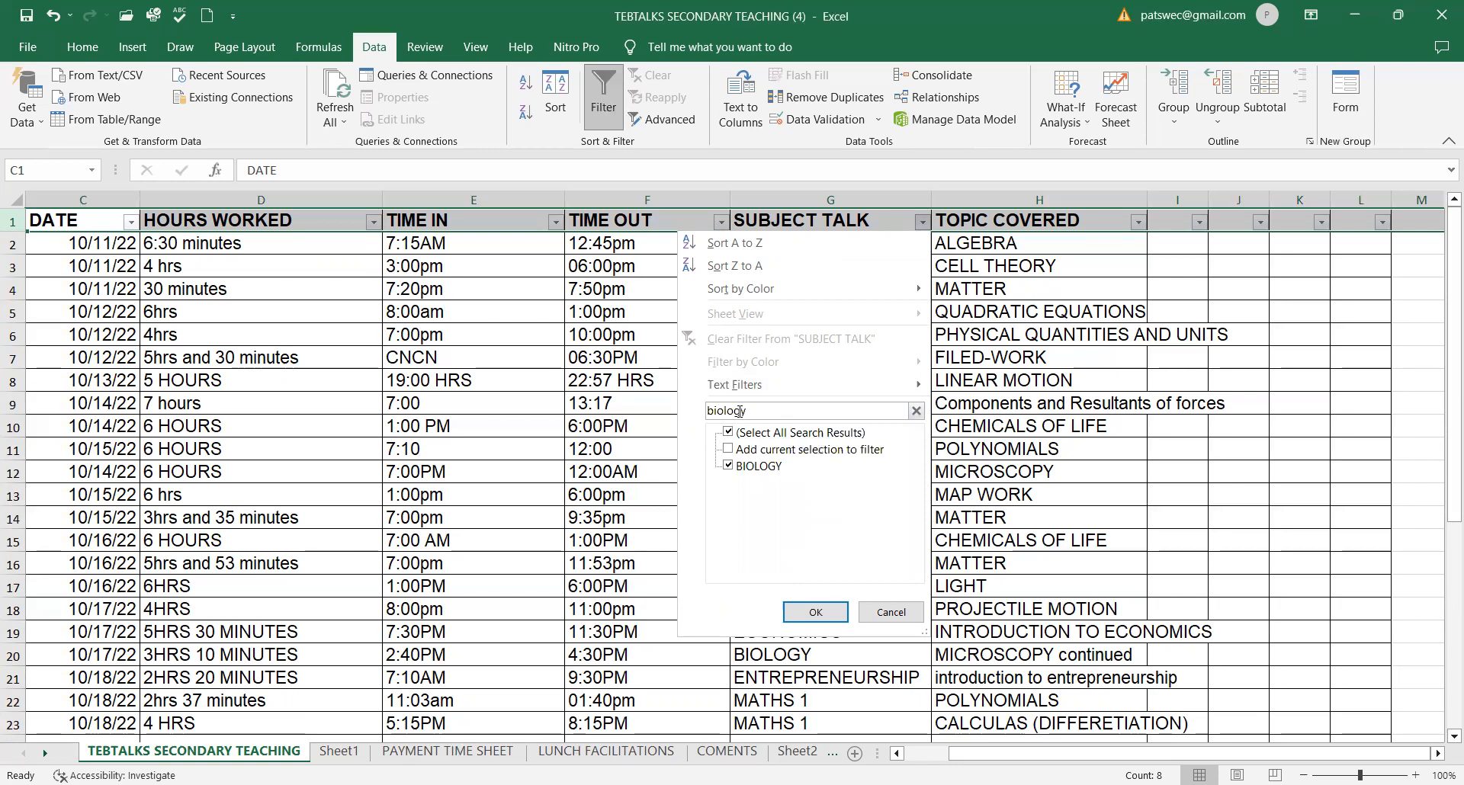
click(816, 612)
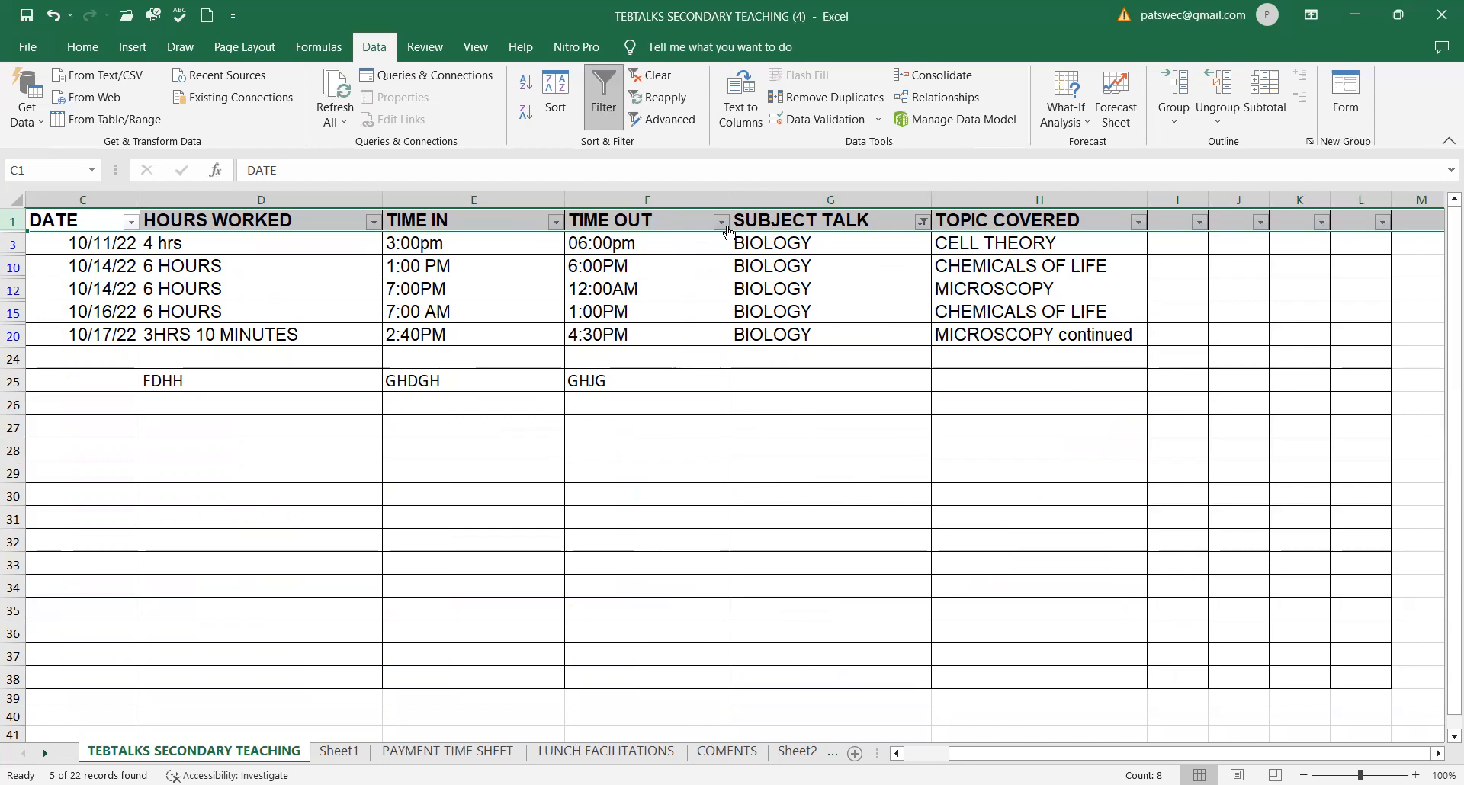
Step: Reselect all subjects in the SUBJECT TALK filter to show every record
click(922, 222)
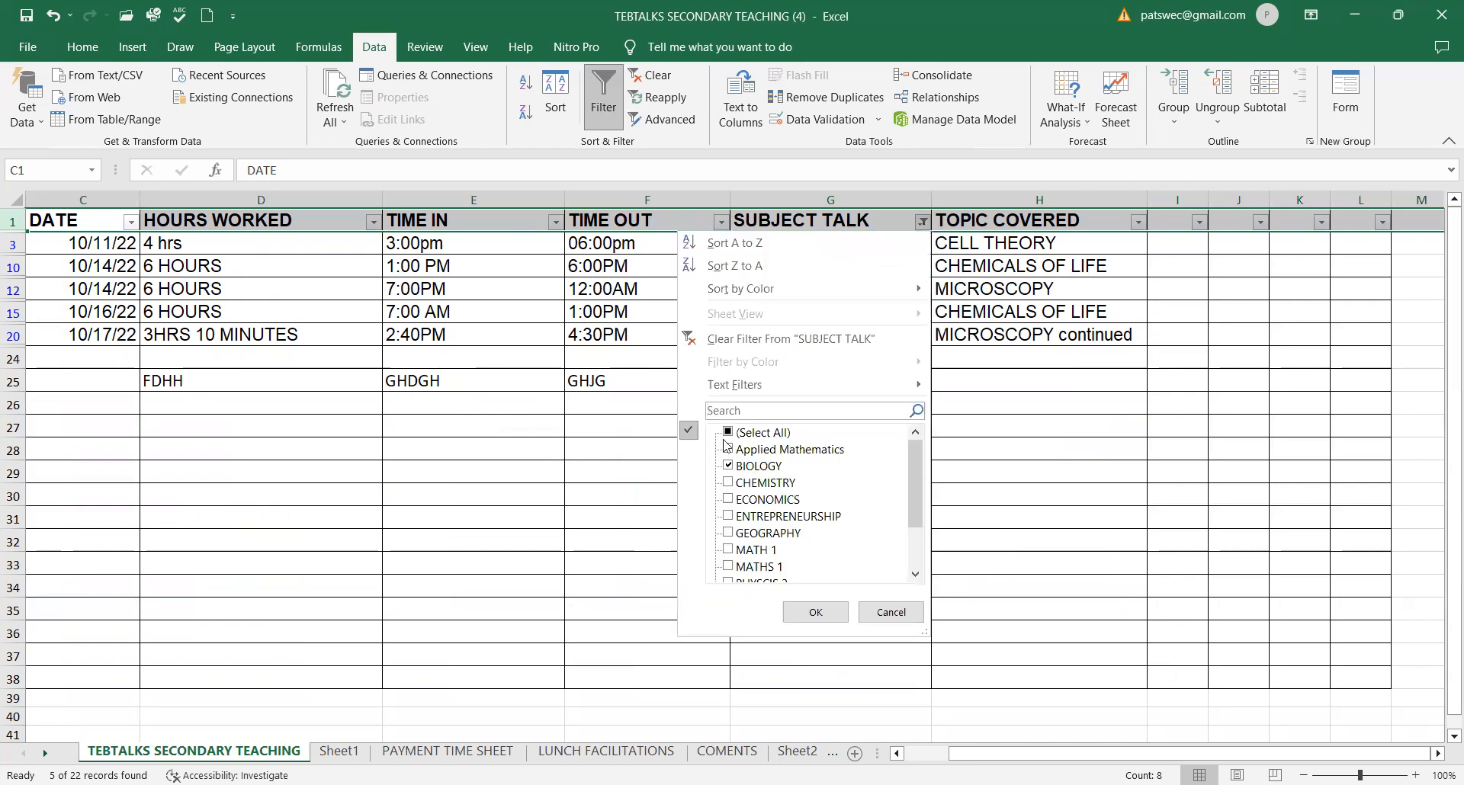
click(836, 618)
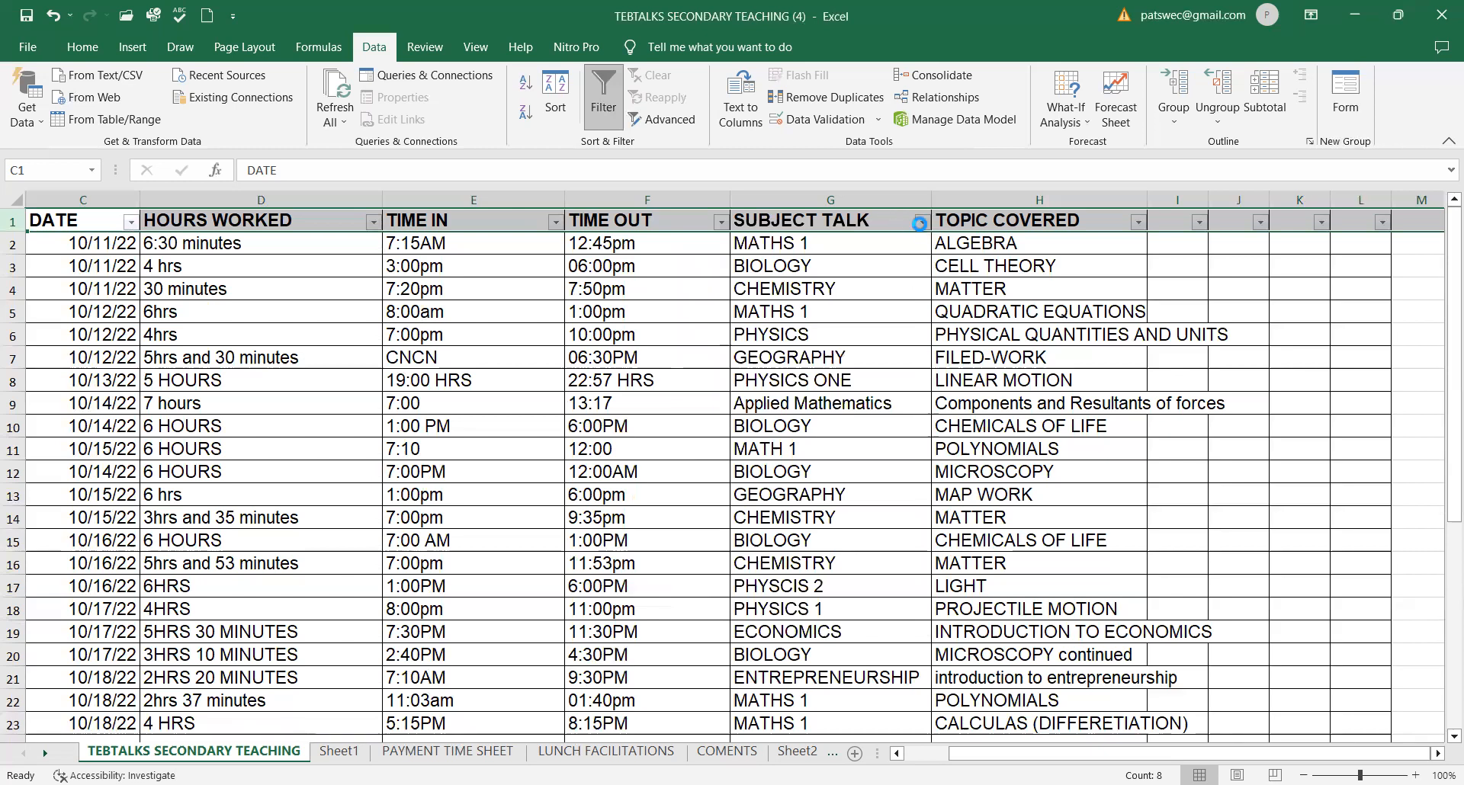
Step: Apply an Equals text filter to the SUBJECT TALK column with the value CHEMISTRY
click(921, 222)
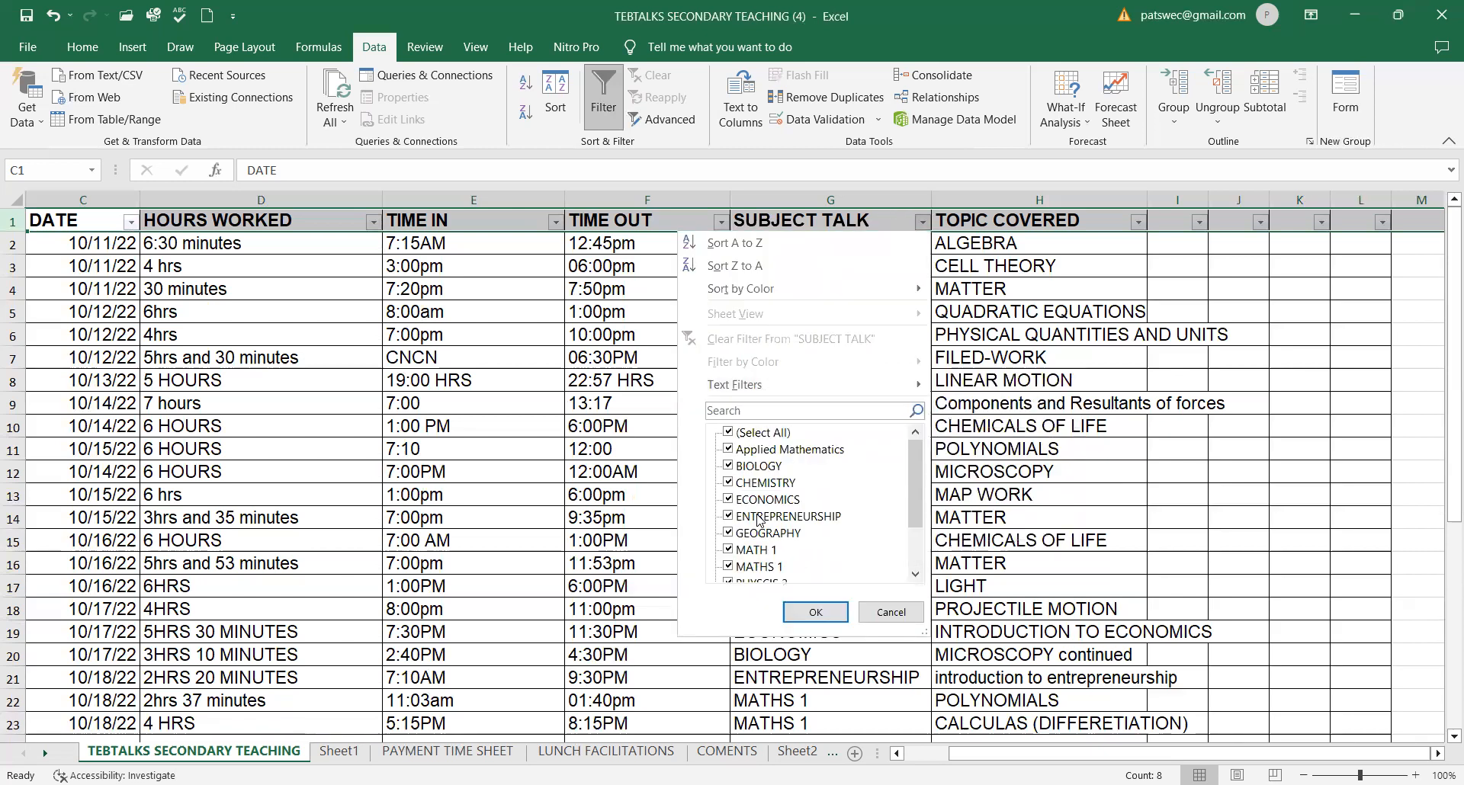
mouse_move(865, 383)
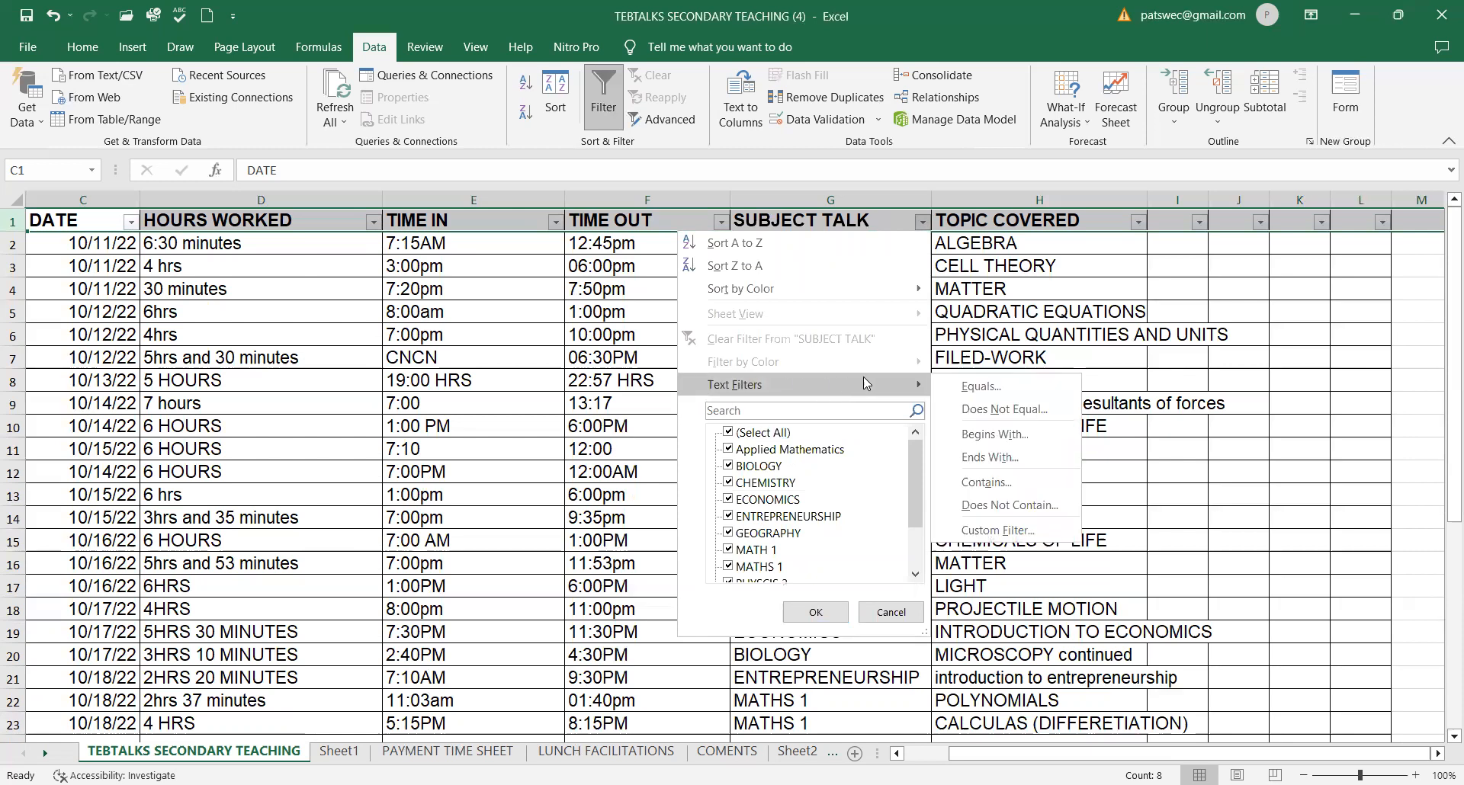
click(989, 388)
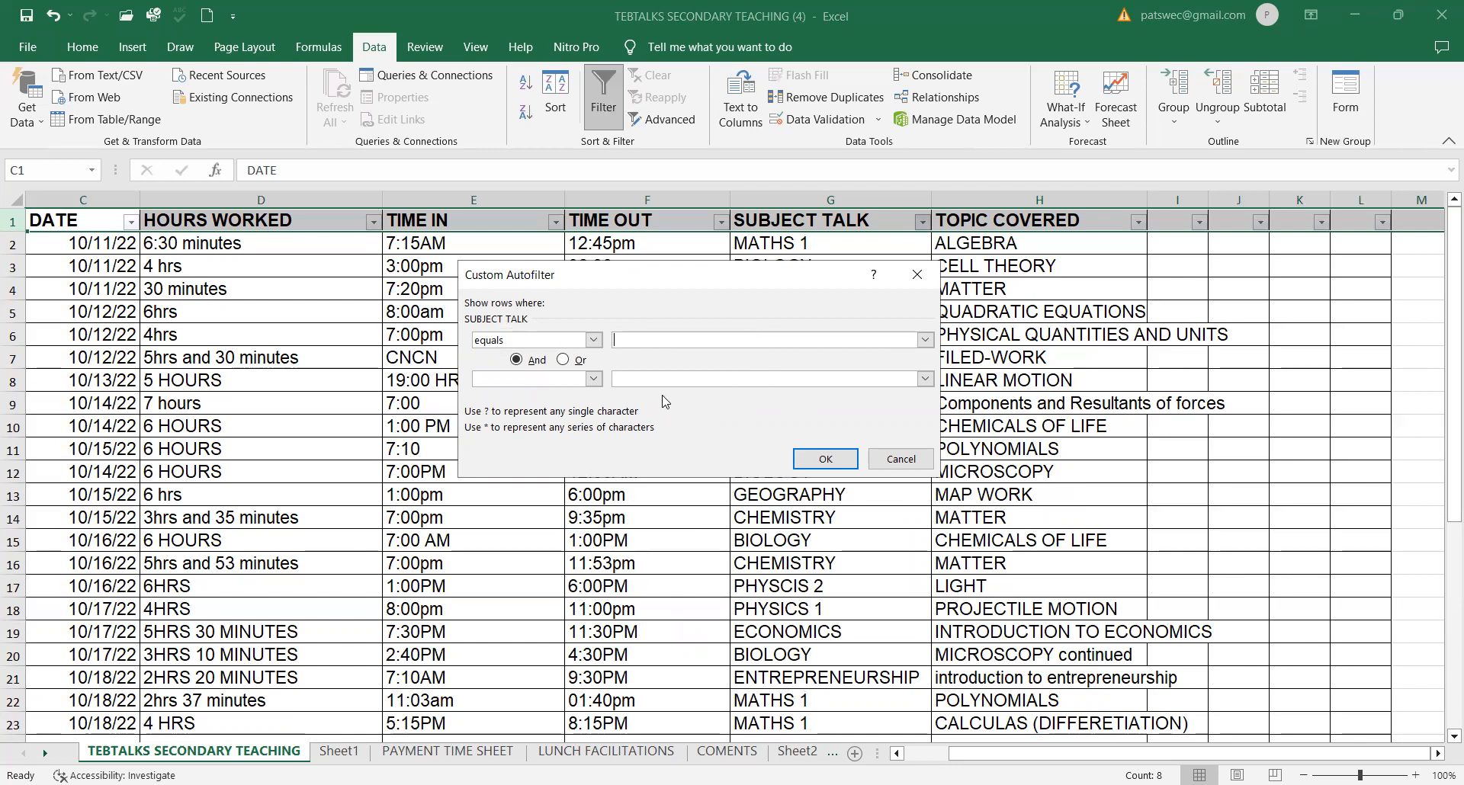
text(CHEMISTRY)
click(816, 459)
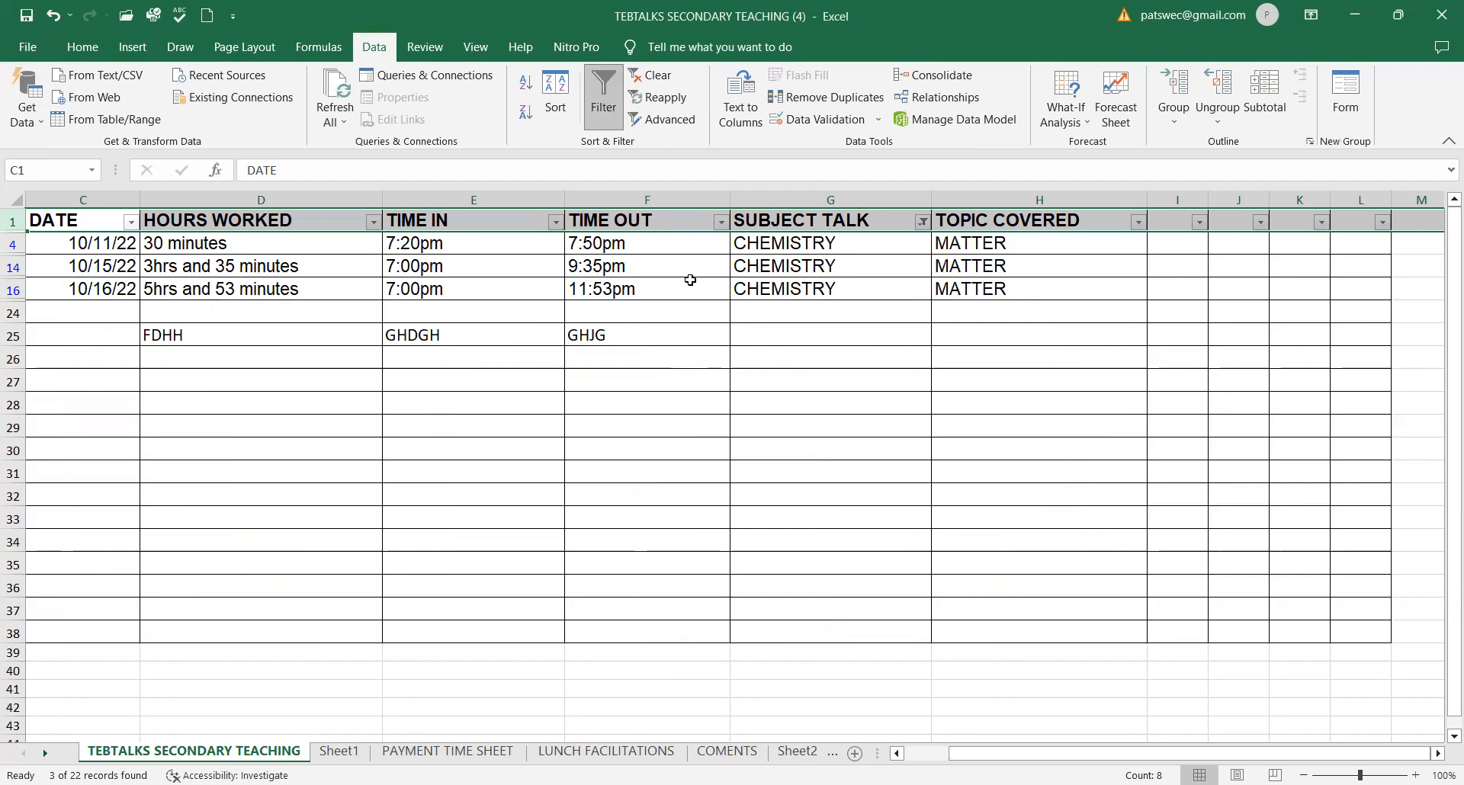
Step: Change the SUBJECT TALK column's Equals text filter to BIOLOGY, choosing the subject from the existing values
click(923, 222)
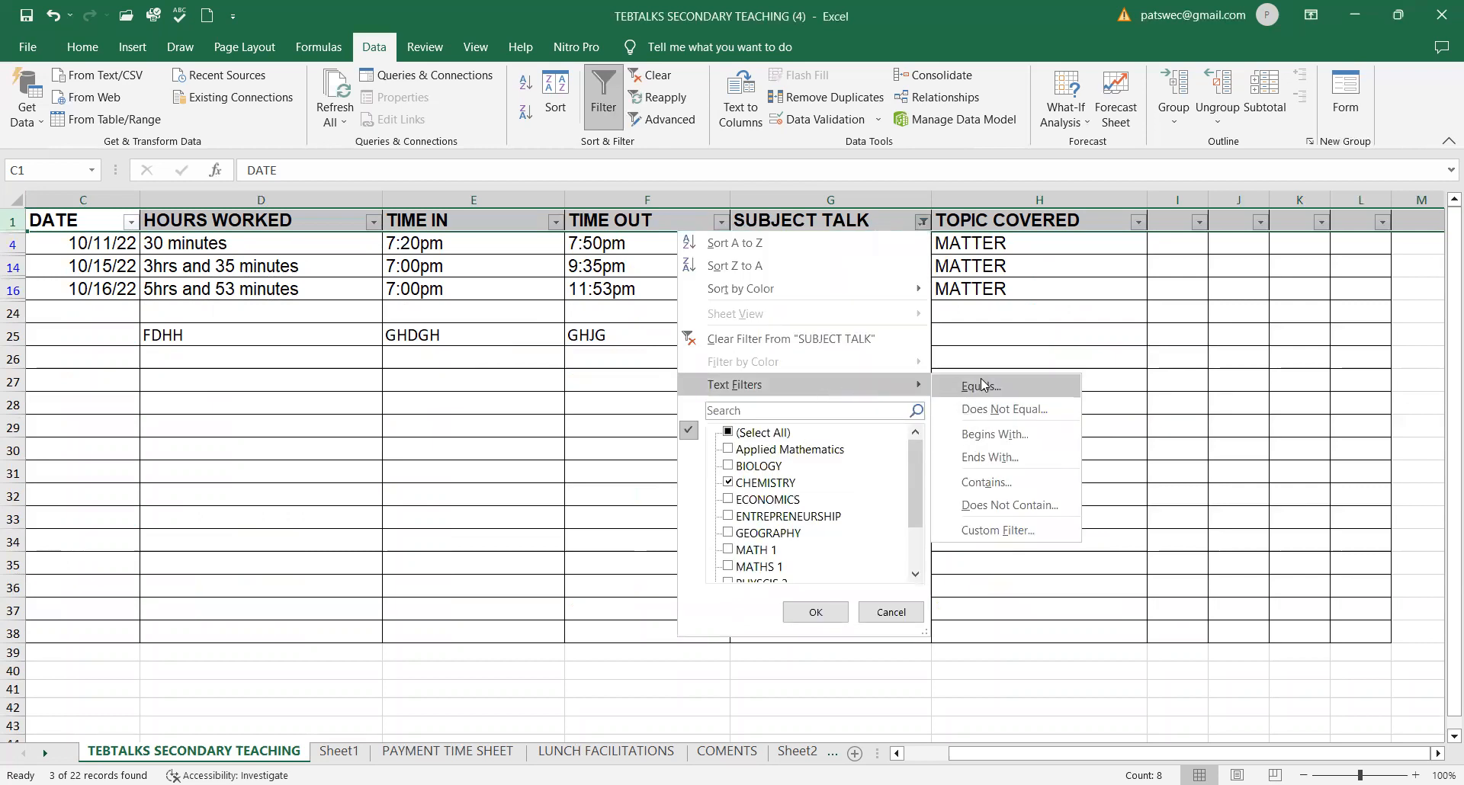
click(982, 385)
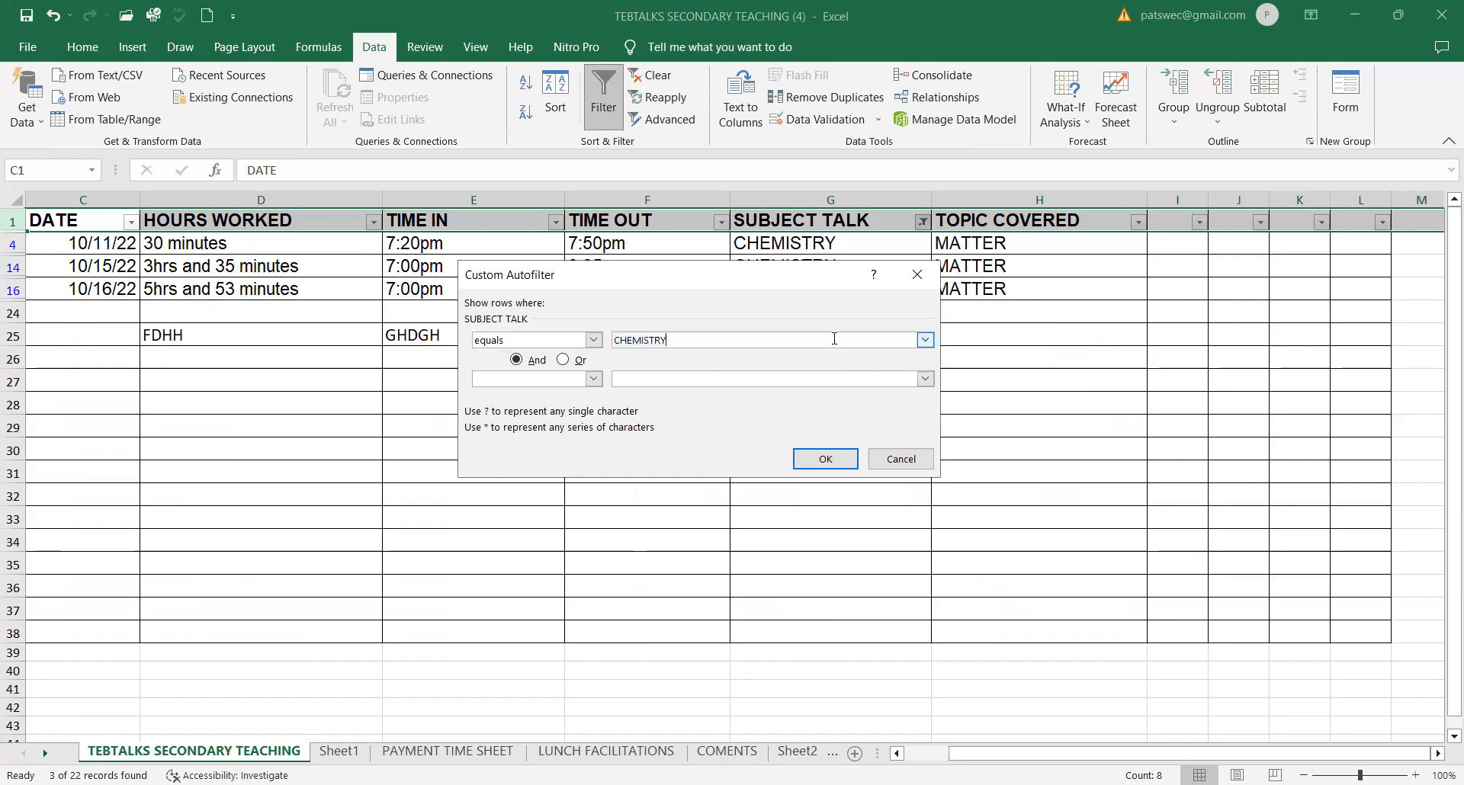
click(925, 340)
click(673, 385)
click(822, 460)
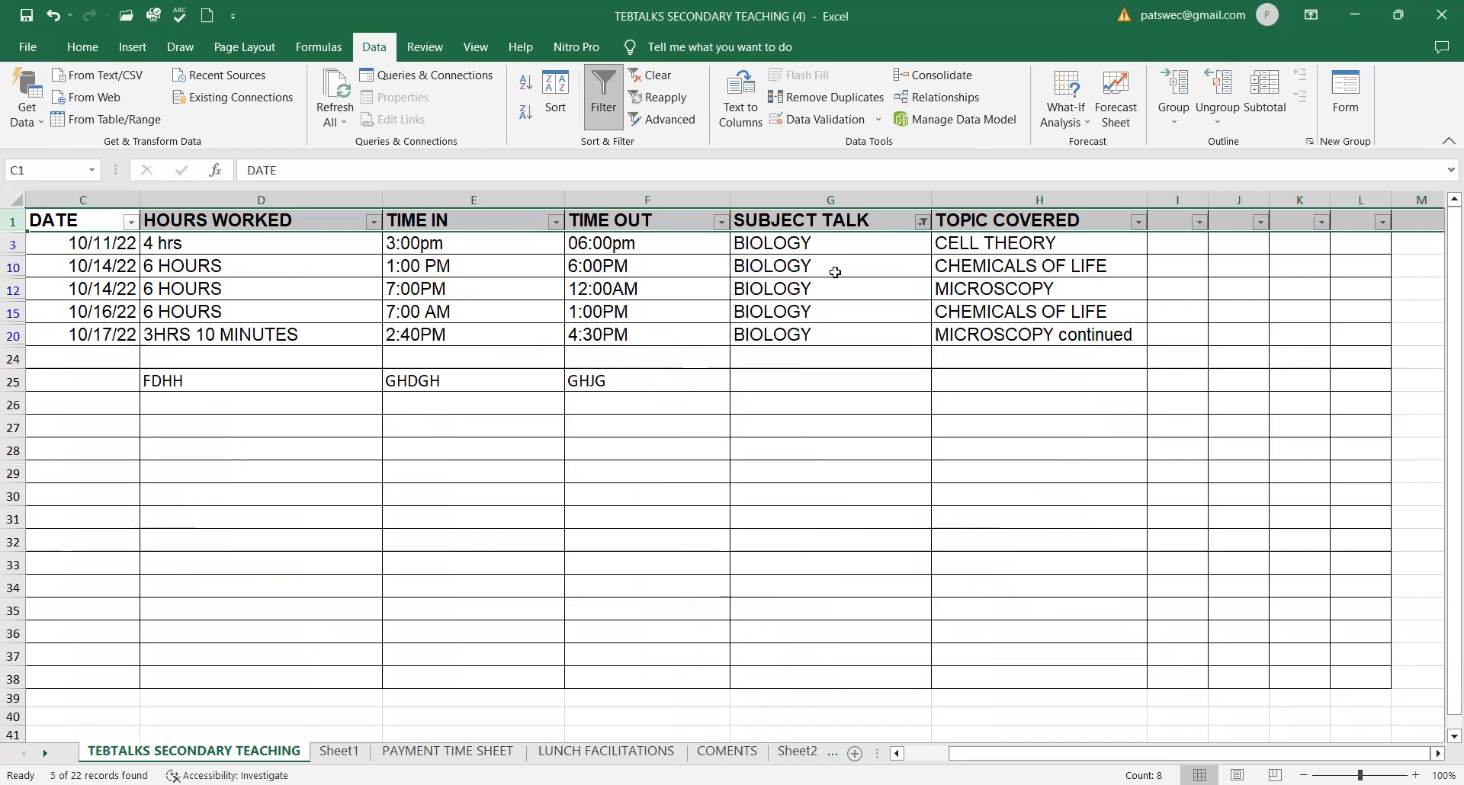
Step: Change the SUBJECT TALK column's Equals text filter to Applied Mathematics and select the matching record's row
click(923, 222)
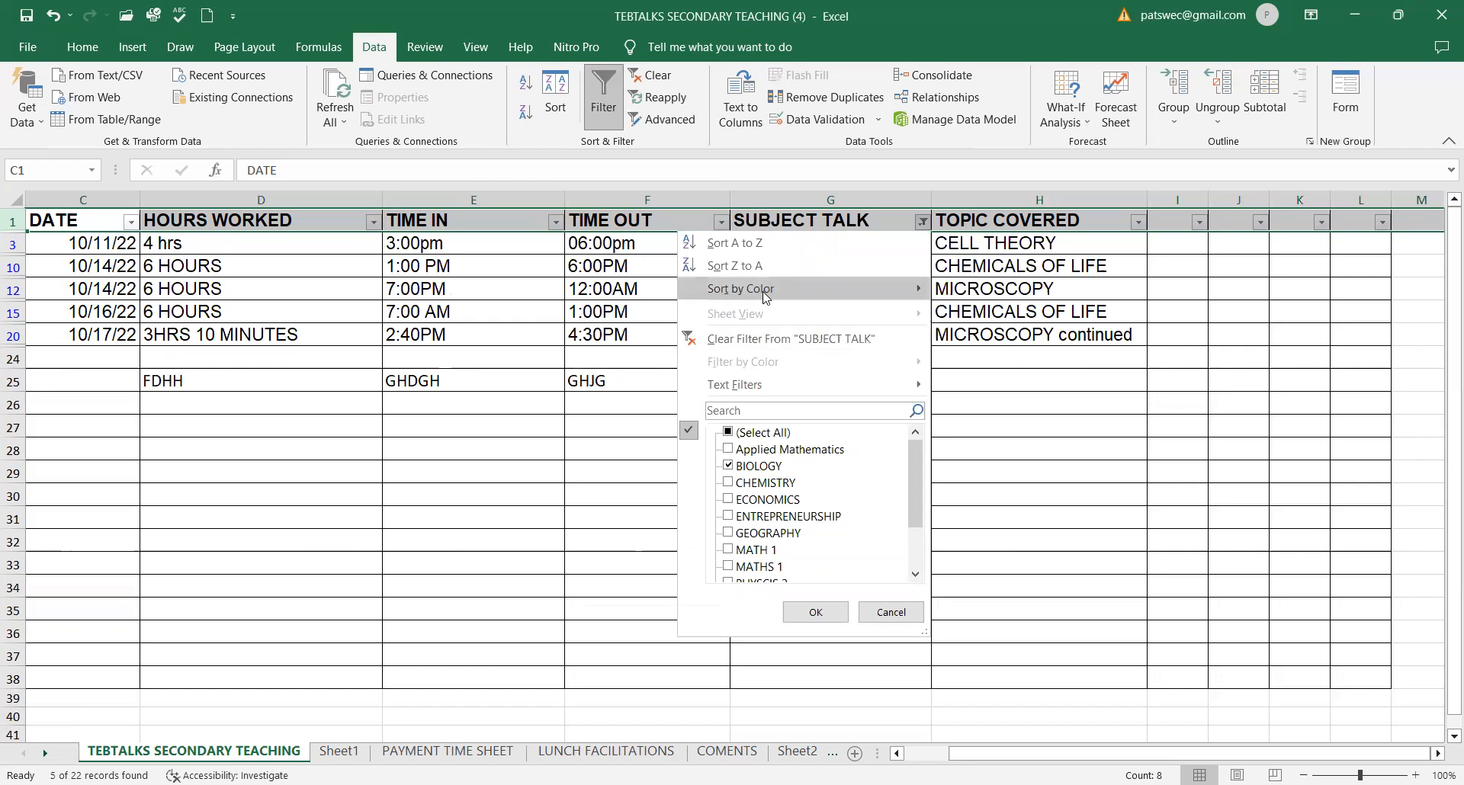
mouse_move(774, 388)
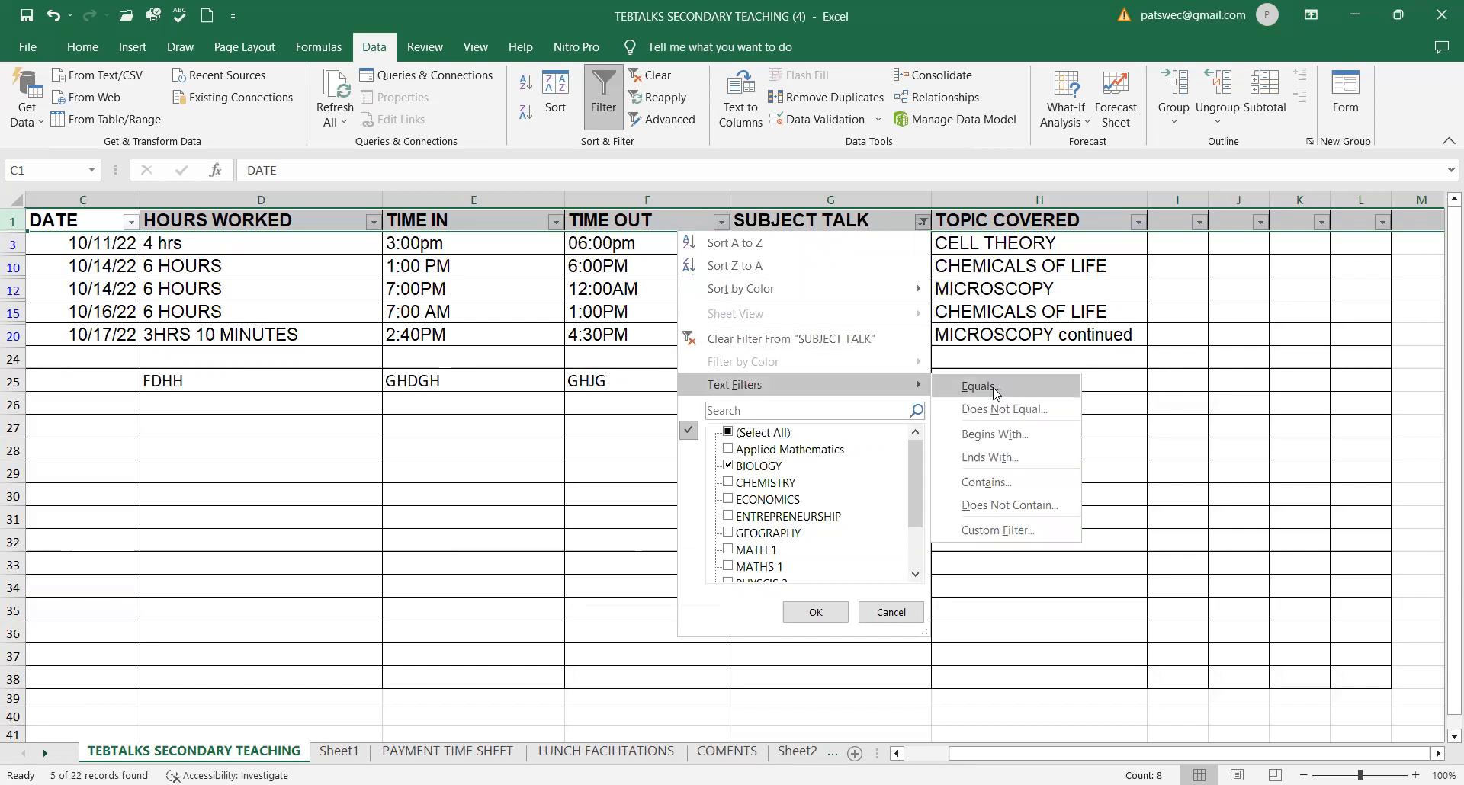
click(995, 393)
click(732, 341)
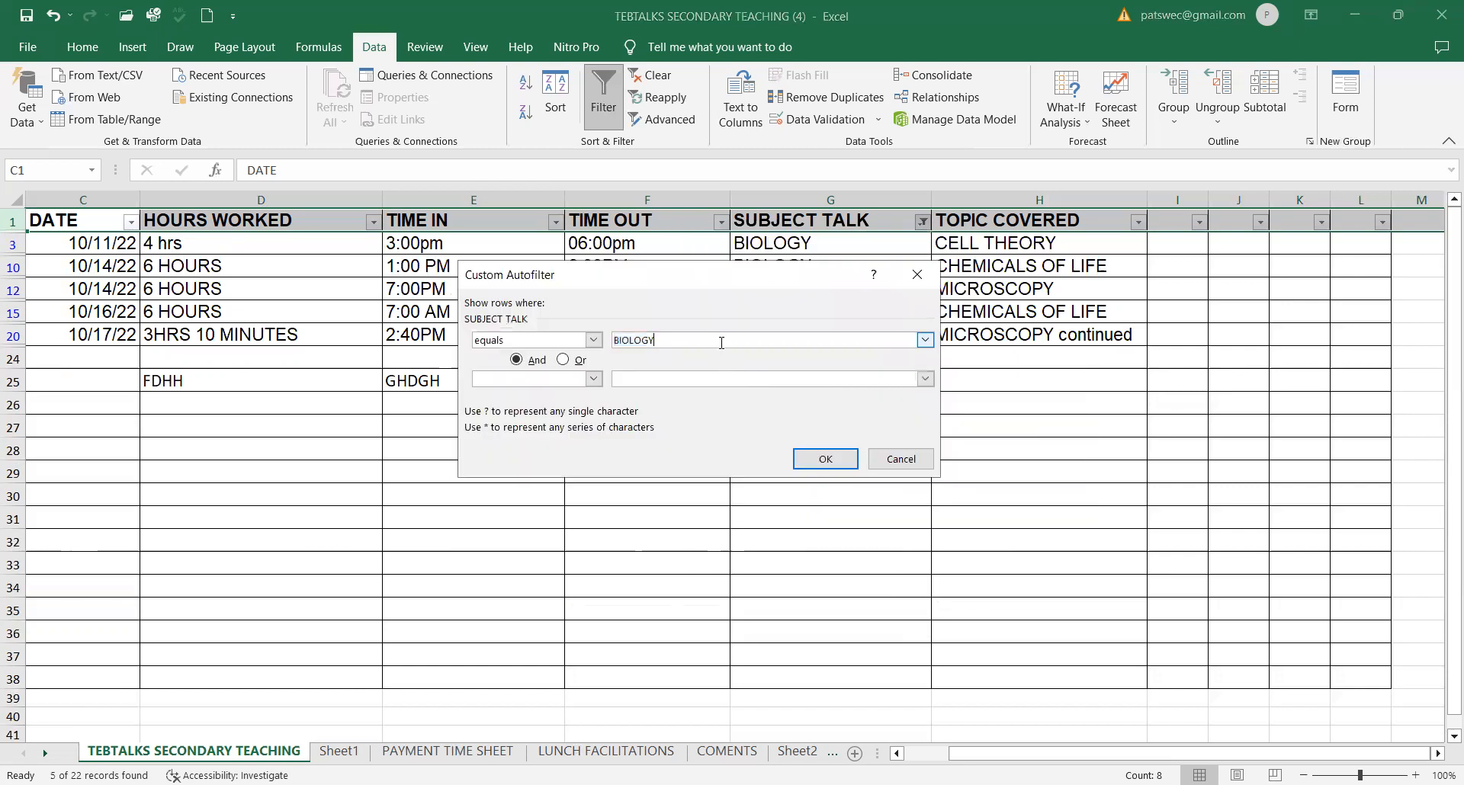
click(925, 341)
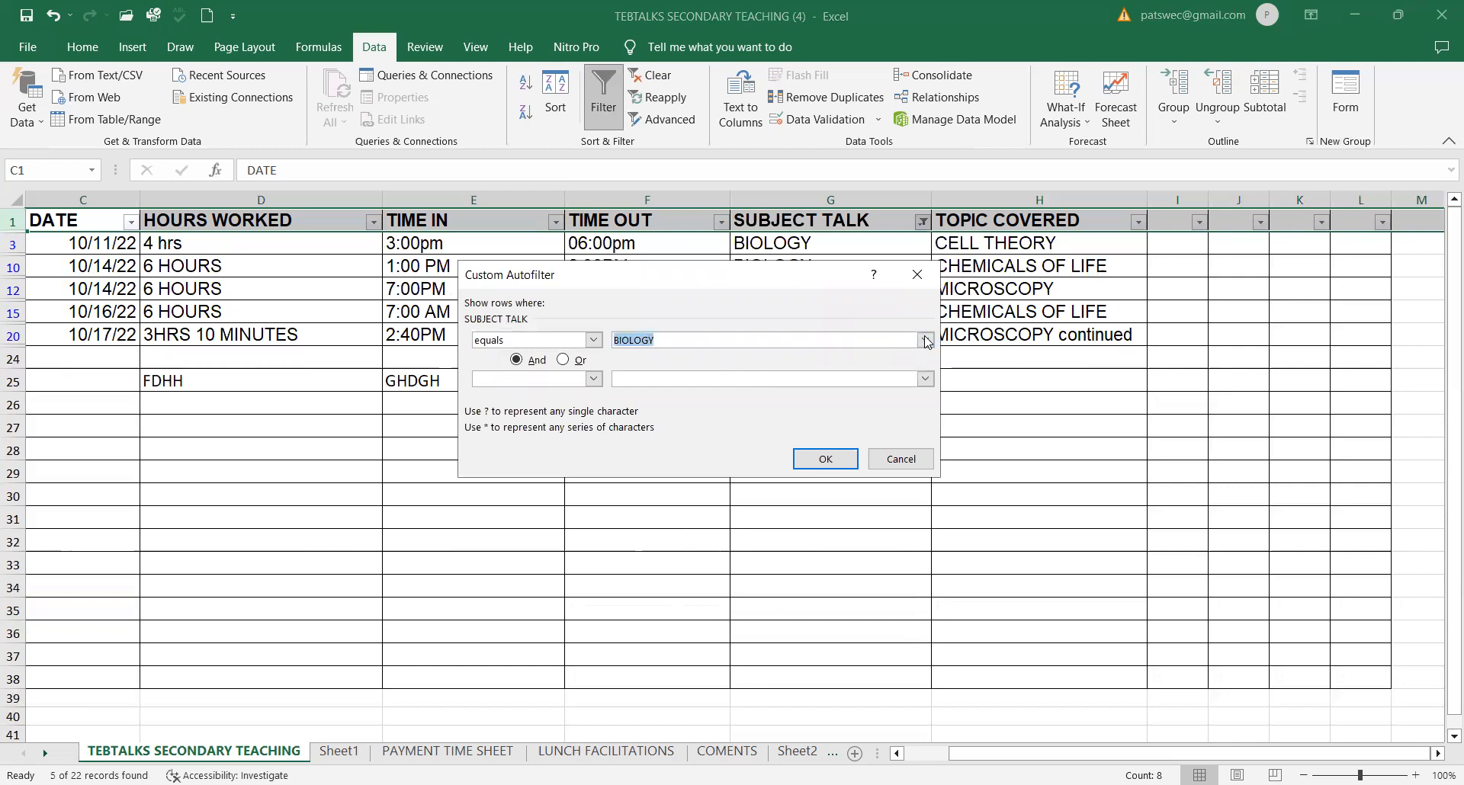
click(714, 364)
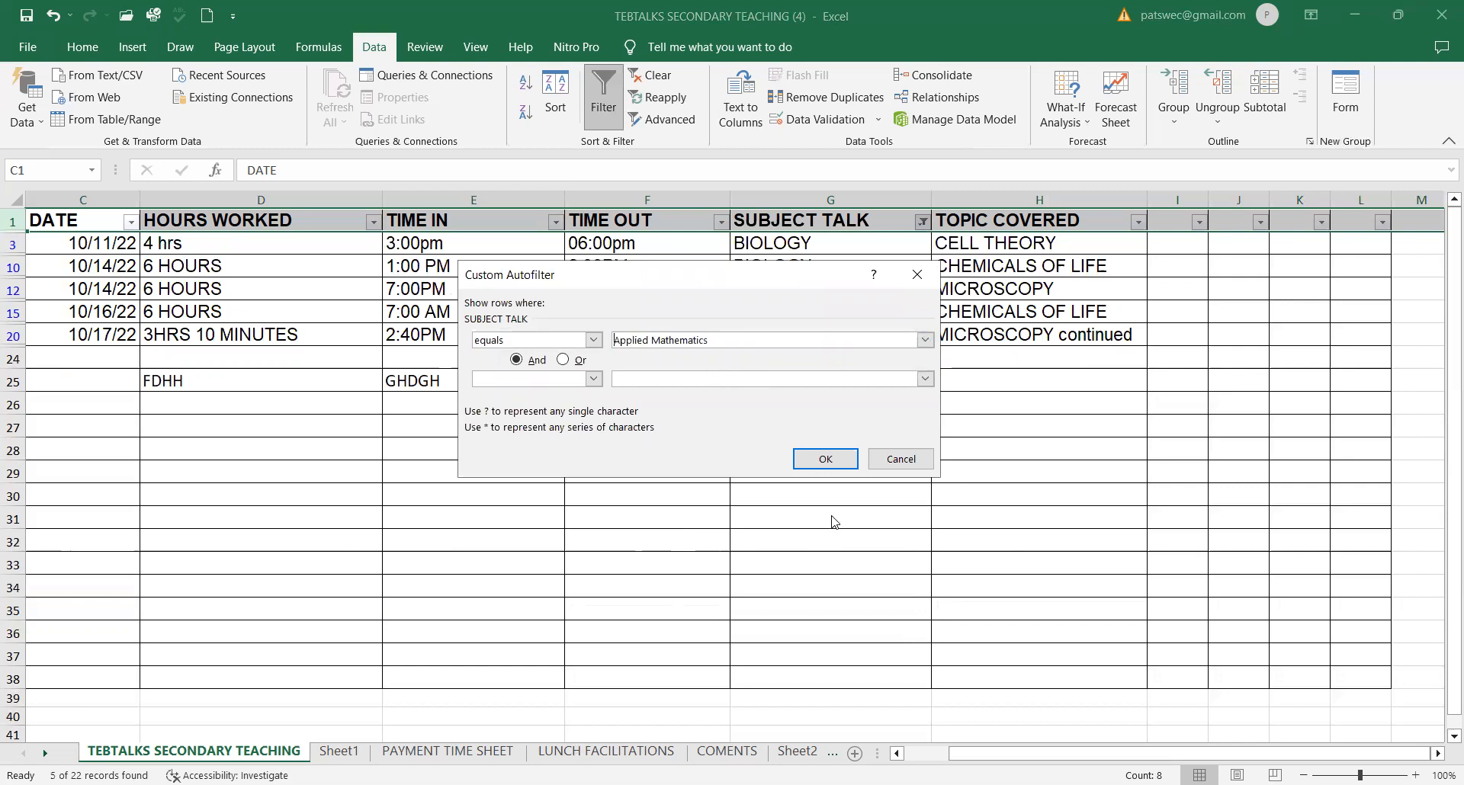
click(826, 458)
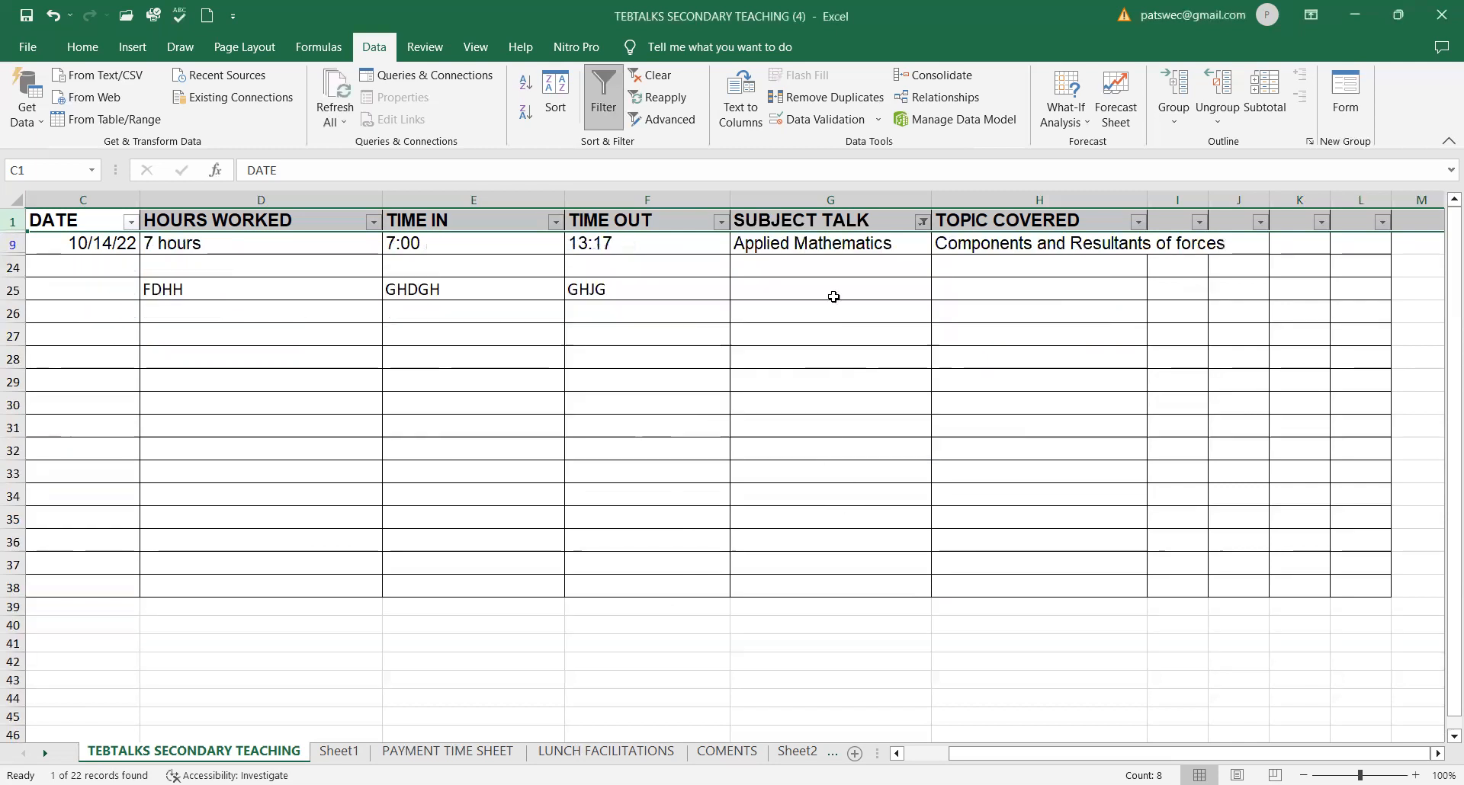
click(12, 243)
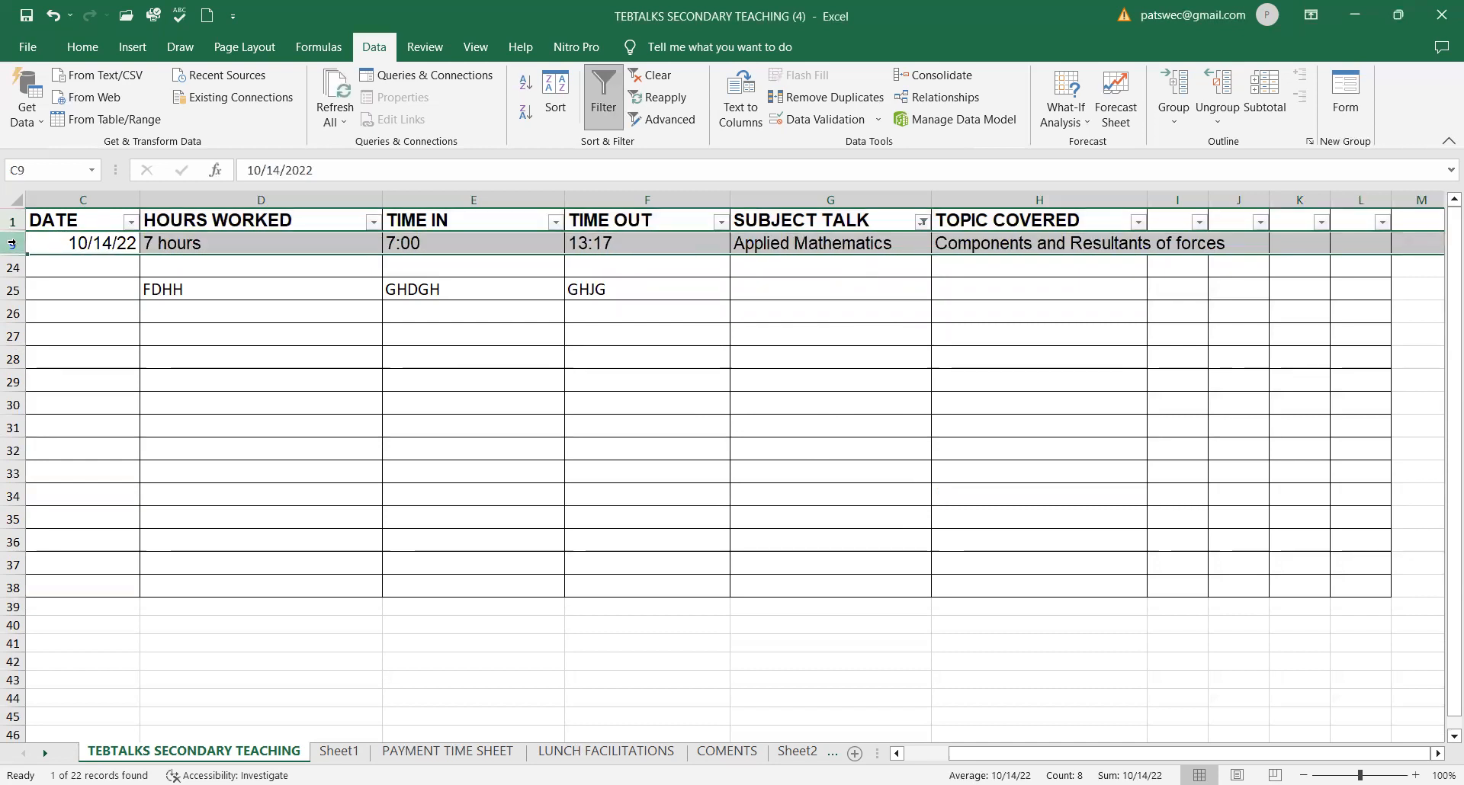
Step: Replace the SUBJECT TALK filter with a Begins With text filter set to GEOGRAPHY from the existing values
click(923, 222)
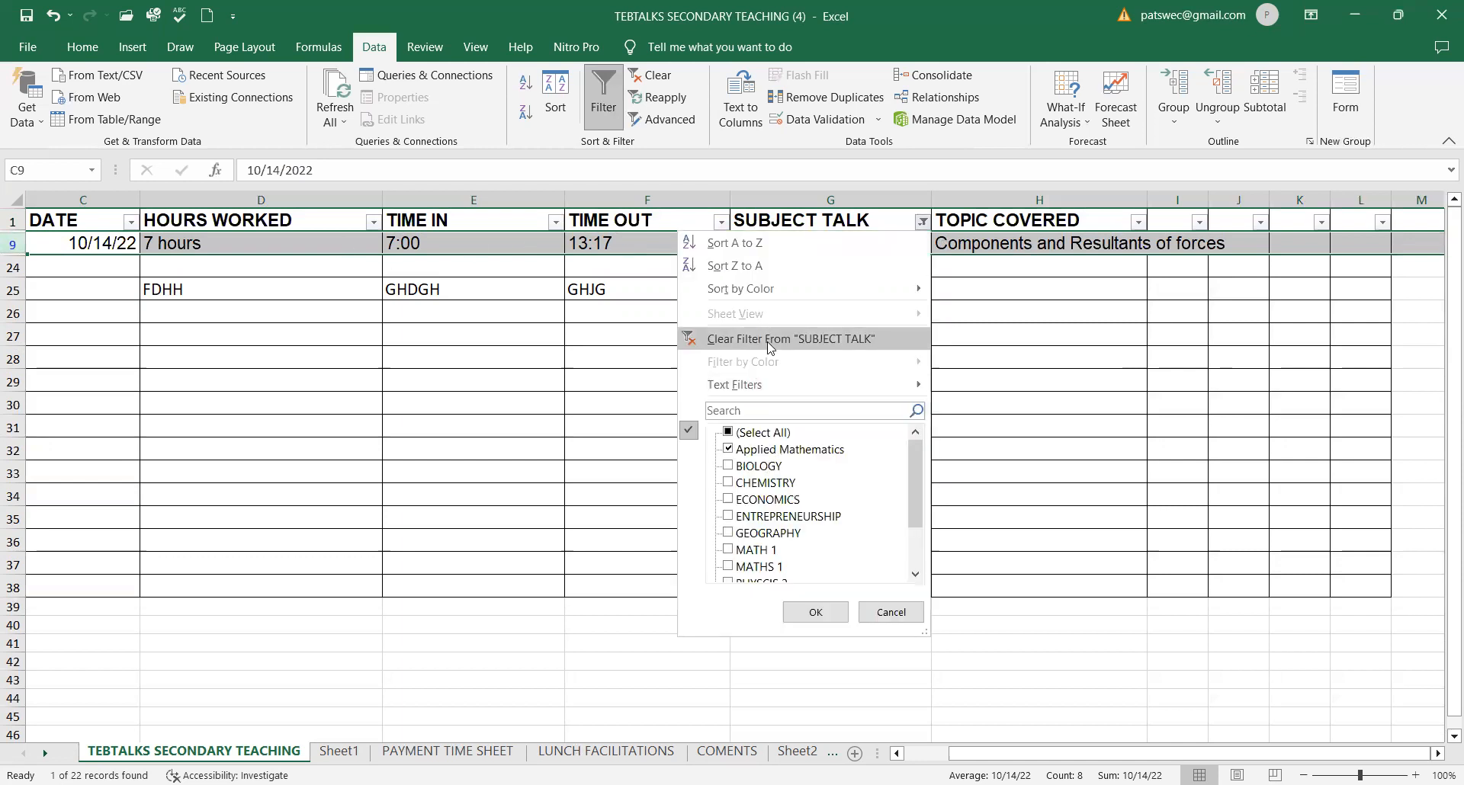
mouse_move(747, 387)
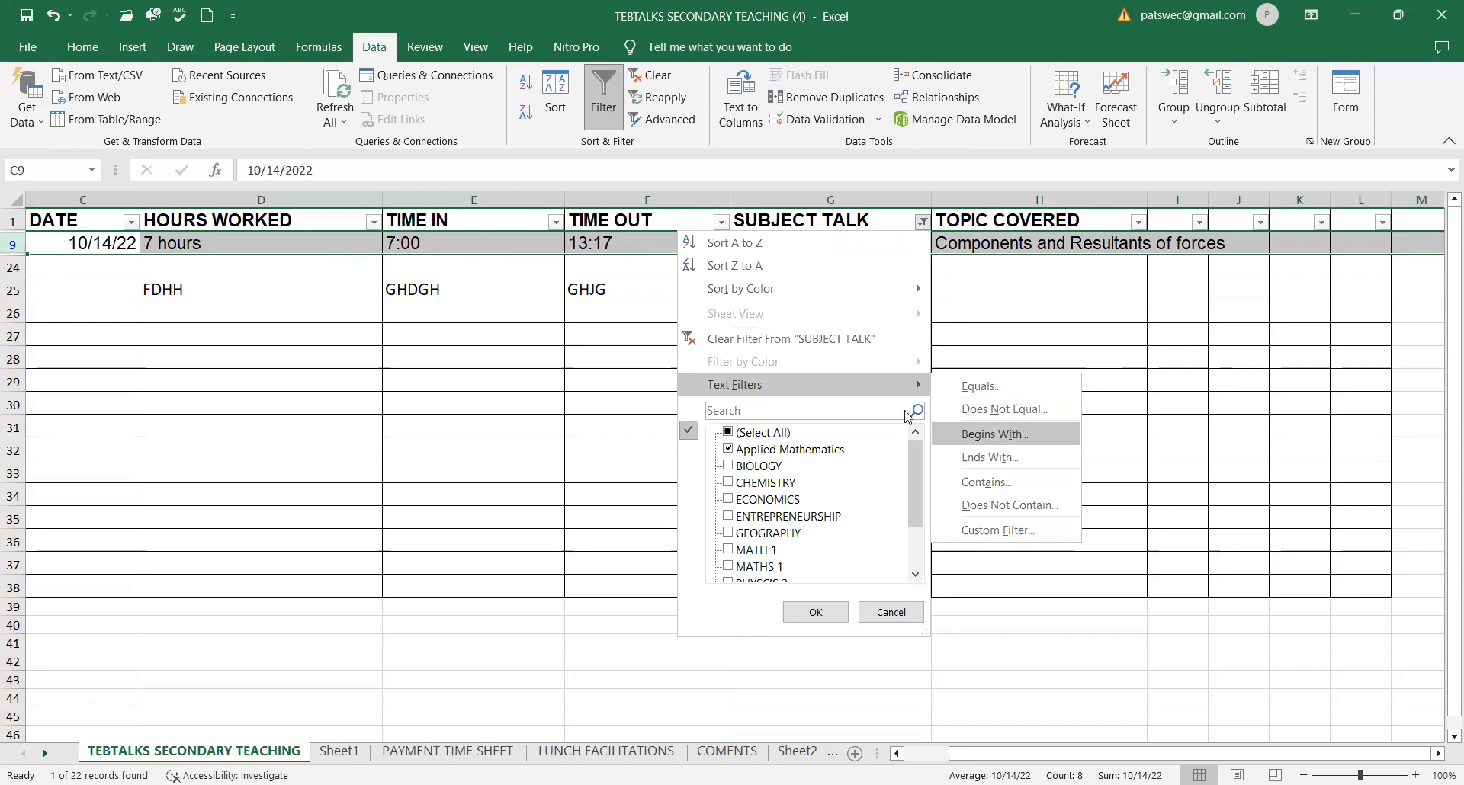
click(1012, 435)
click(922, 343)
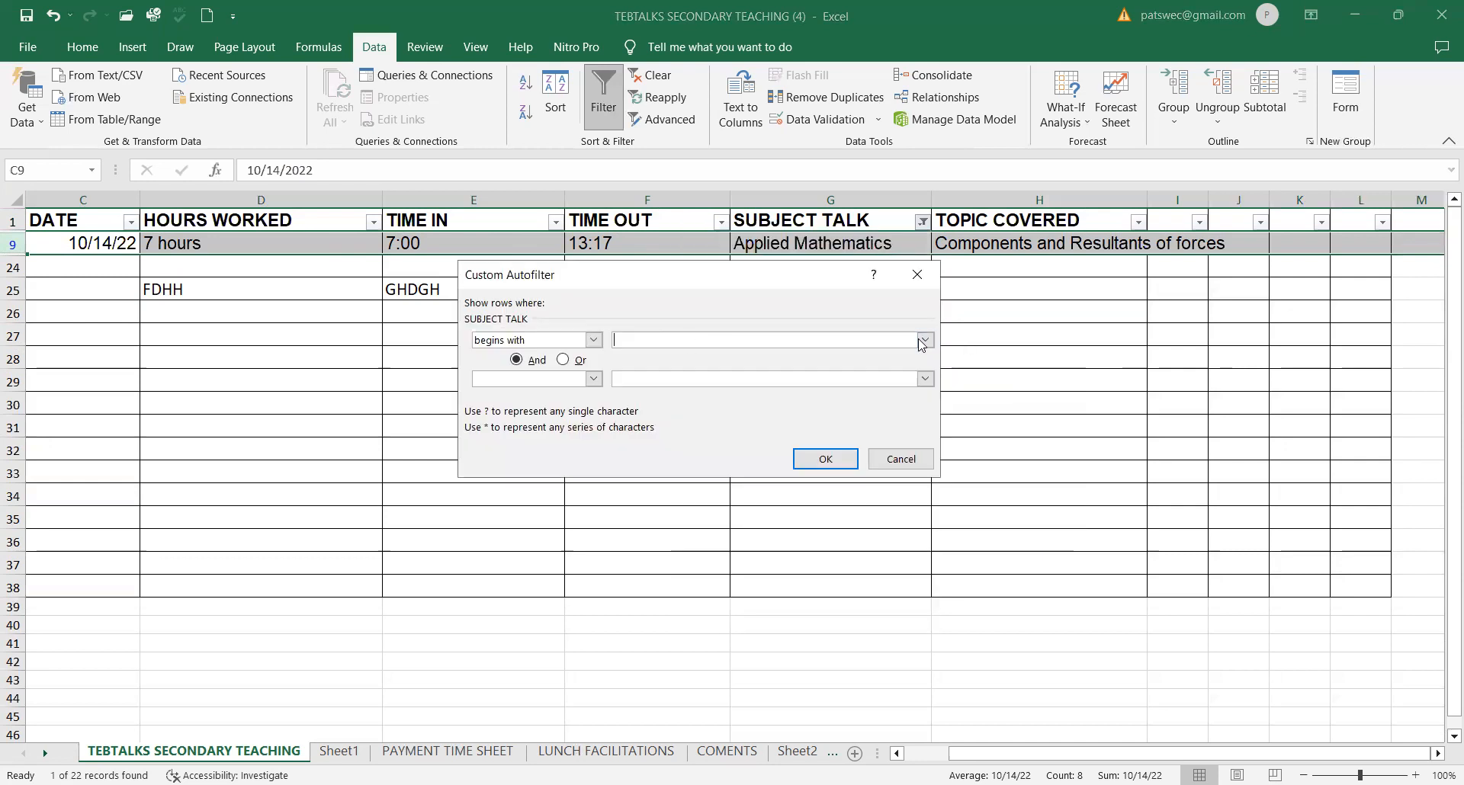
click(661, 452)
click(843, 458)
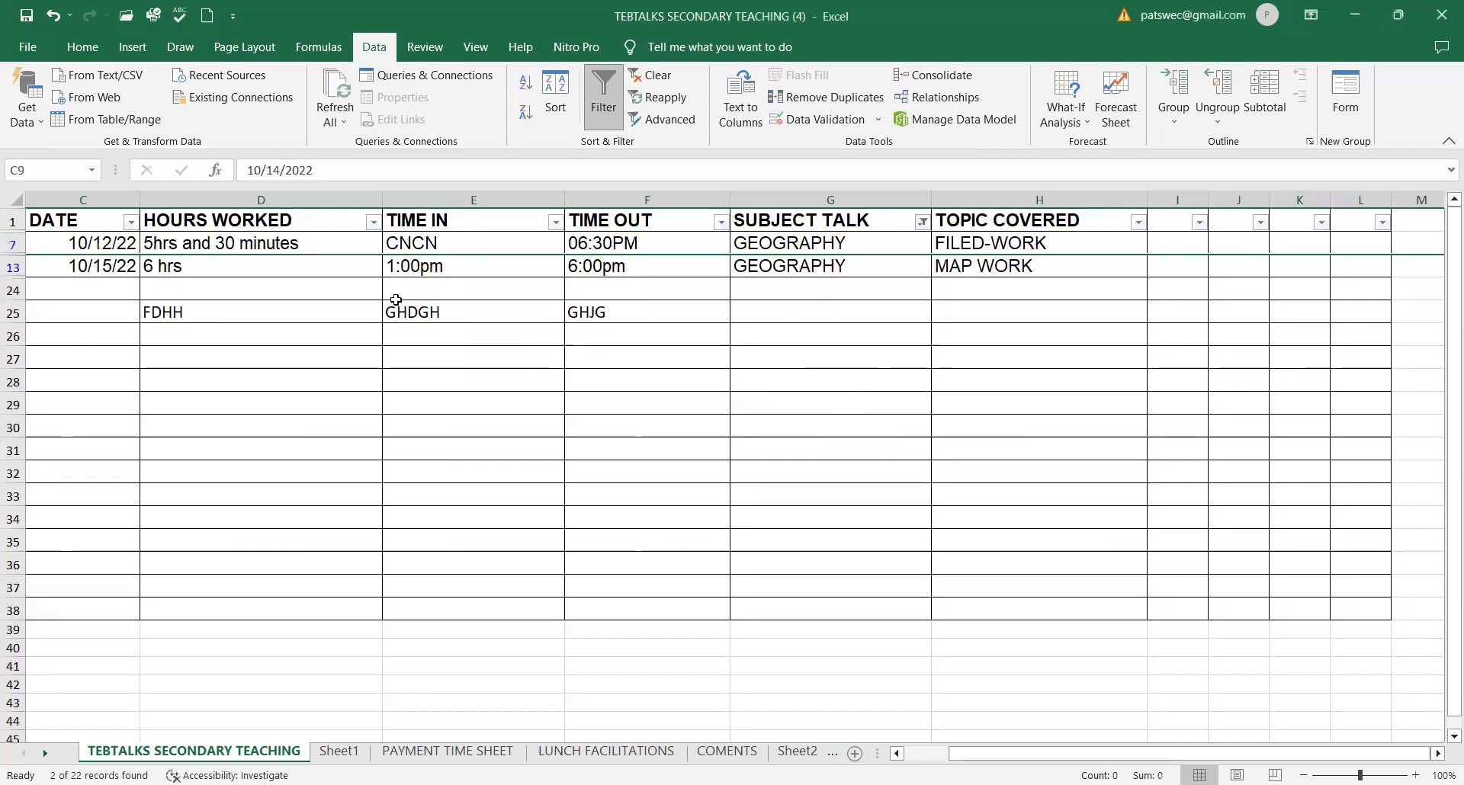